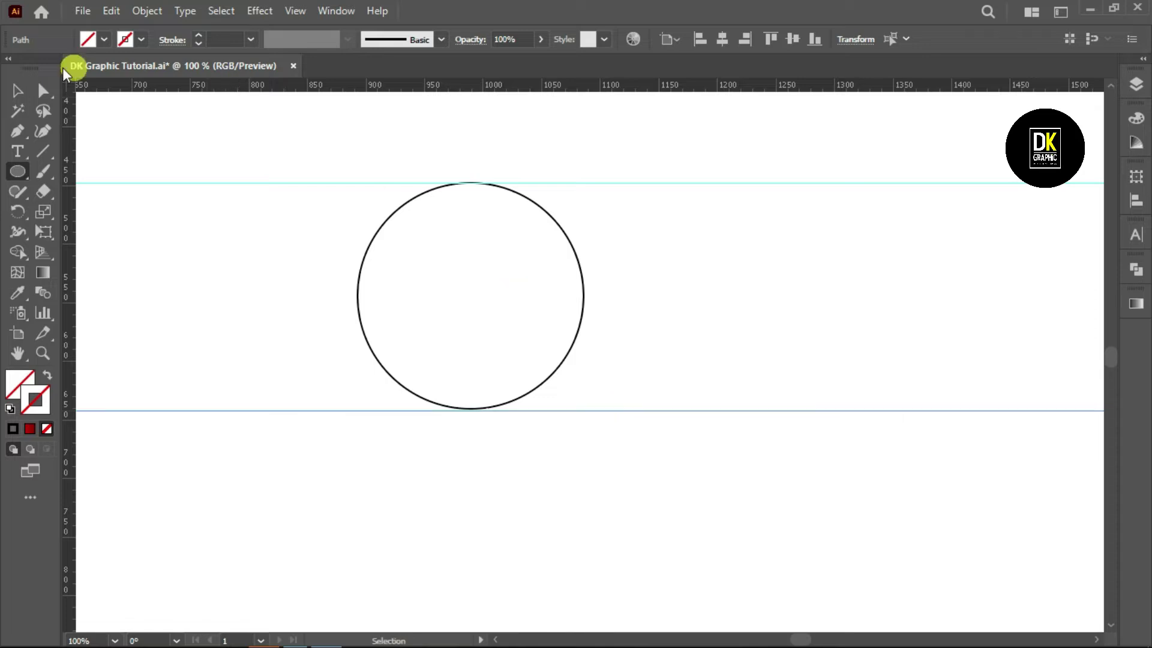
# - Duplicate the circle one radius to the right, then duplicate that copy below, centred between the two upper circles
pyautogui.click(358, 264)
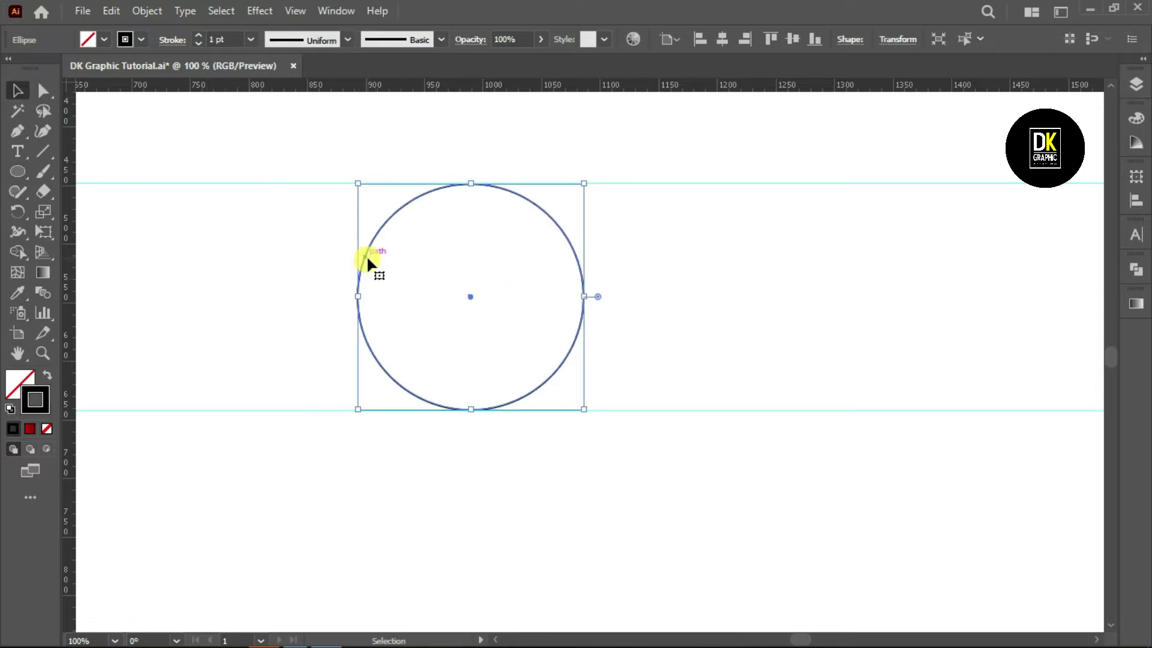
pyautogui.moveTo(367, 257); pyautogui.dragTo(480, 253)
pyautogui.scroll(-3, 657, 265)
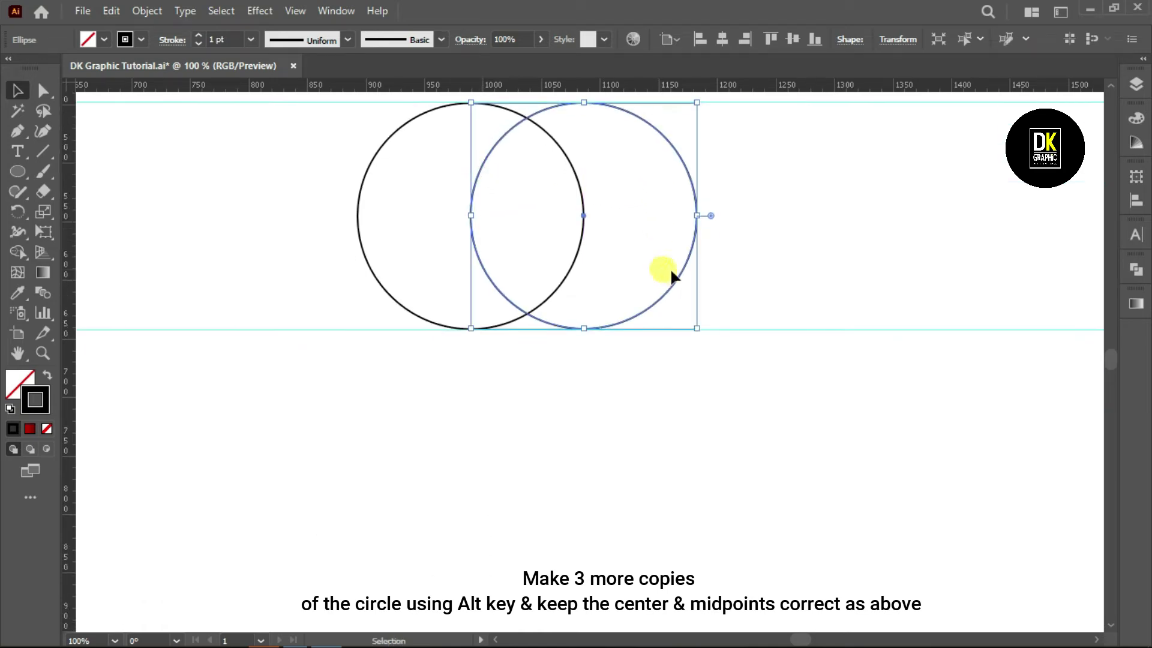
pyautogui.moveTo(686, 271); pyautogui.dragTo(633, 376)
pyautogui.scroll(3, 639, 350)
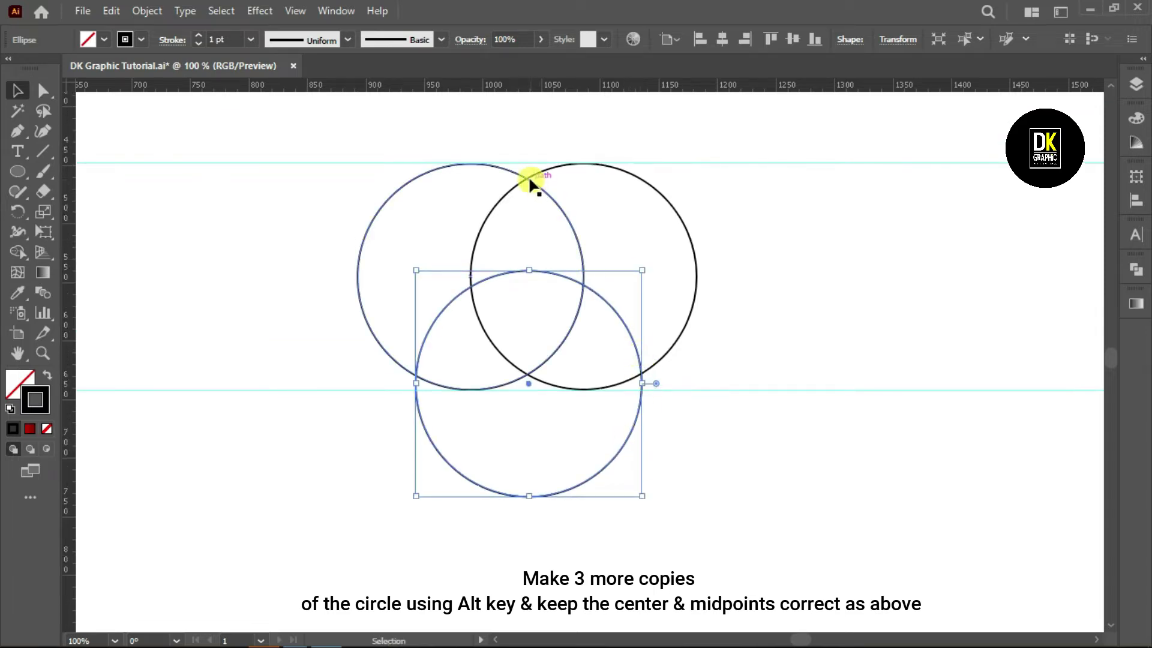
# - Place a vertical guide through the upper circles' intersections and centre the lower circle on it
pyautogui.moveTo(71, 309); pyautogui.dragTo(527, 322)
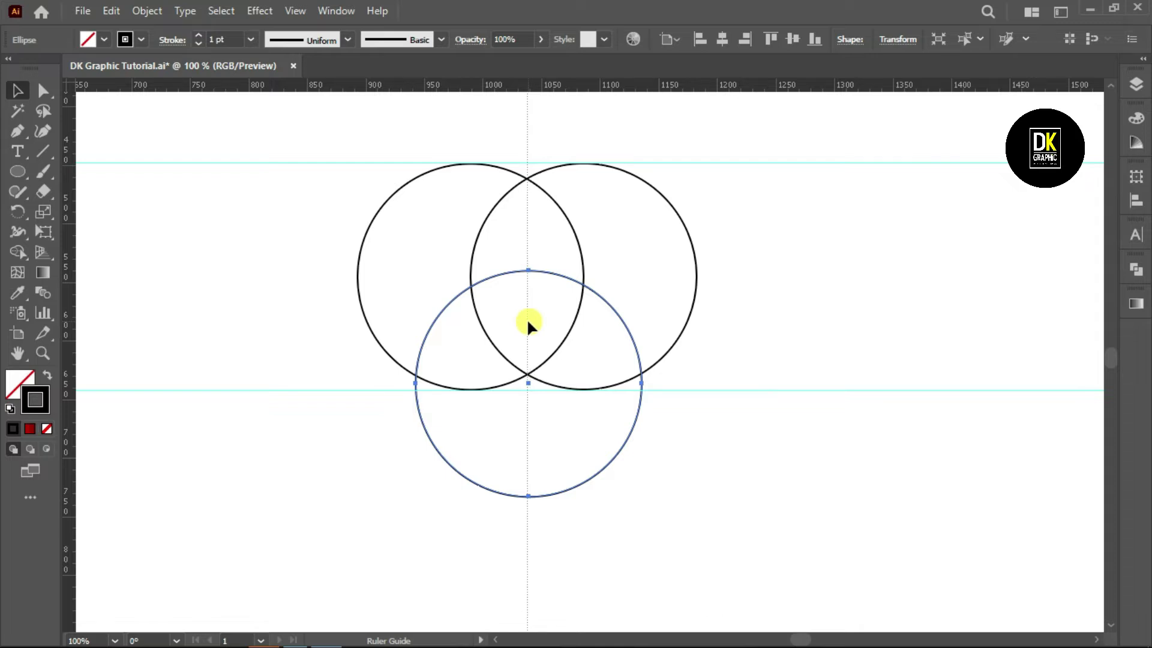
pyautogui.moveTo(527, 322); pyautogui.dragTo(527, 322)
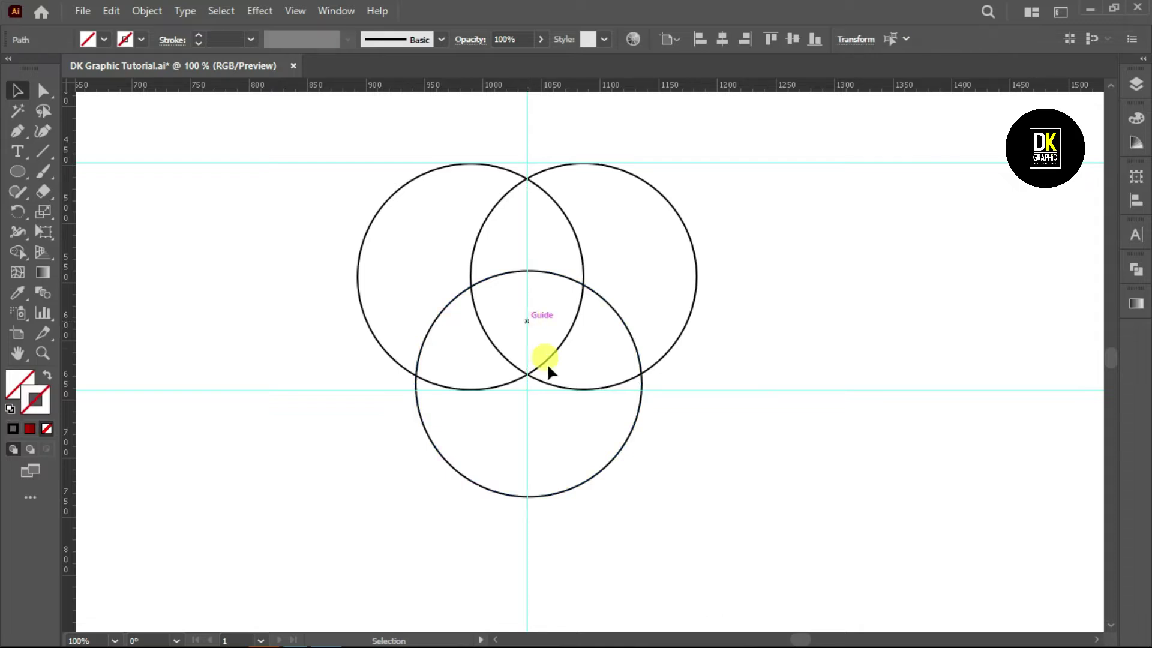
pyautogui.click(636, 399)
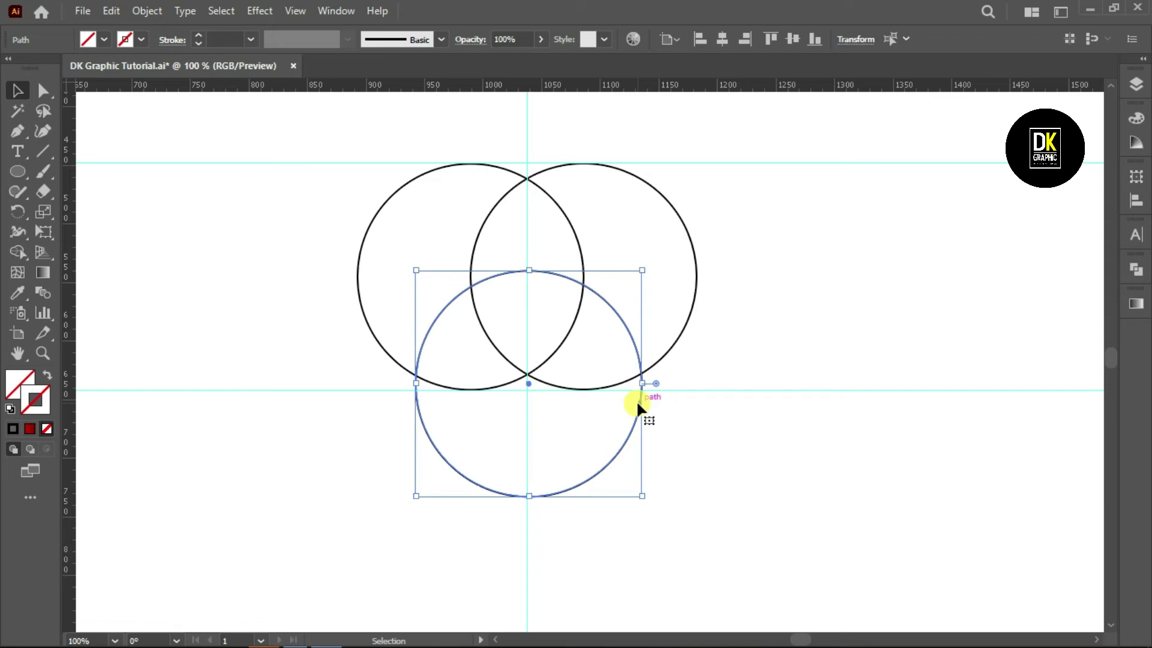
pyautogui.moveTo(639, 393); pyautogui.dragTo(636, 394)
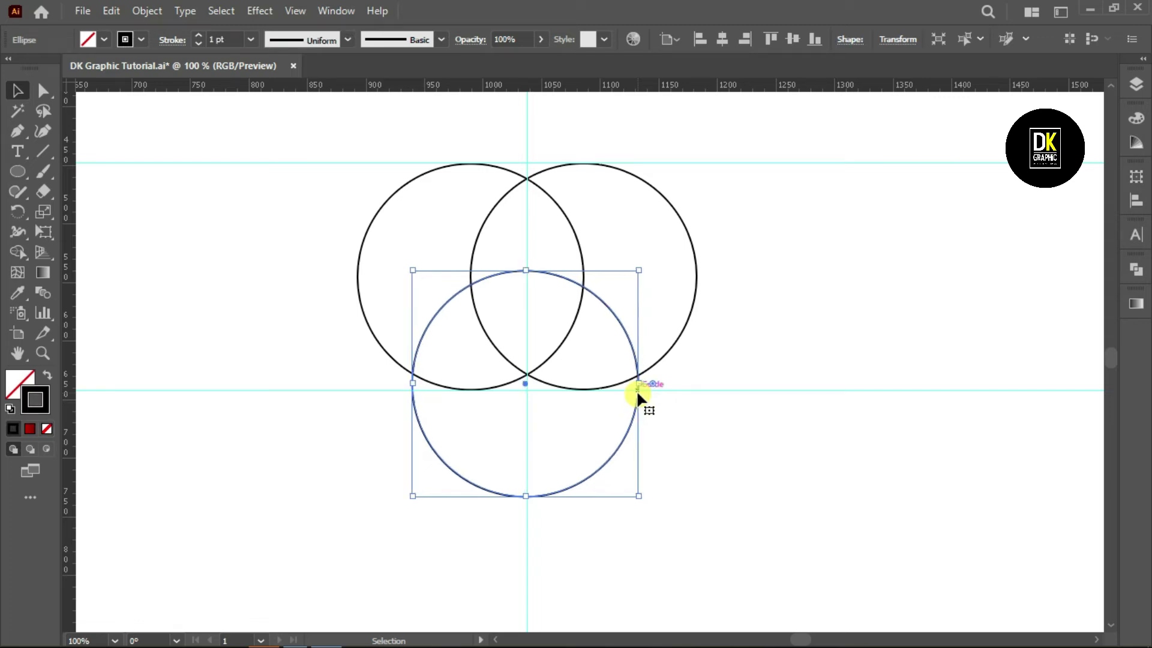
pyautogui.press('Right')
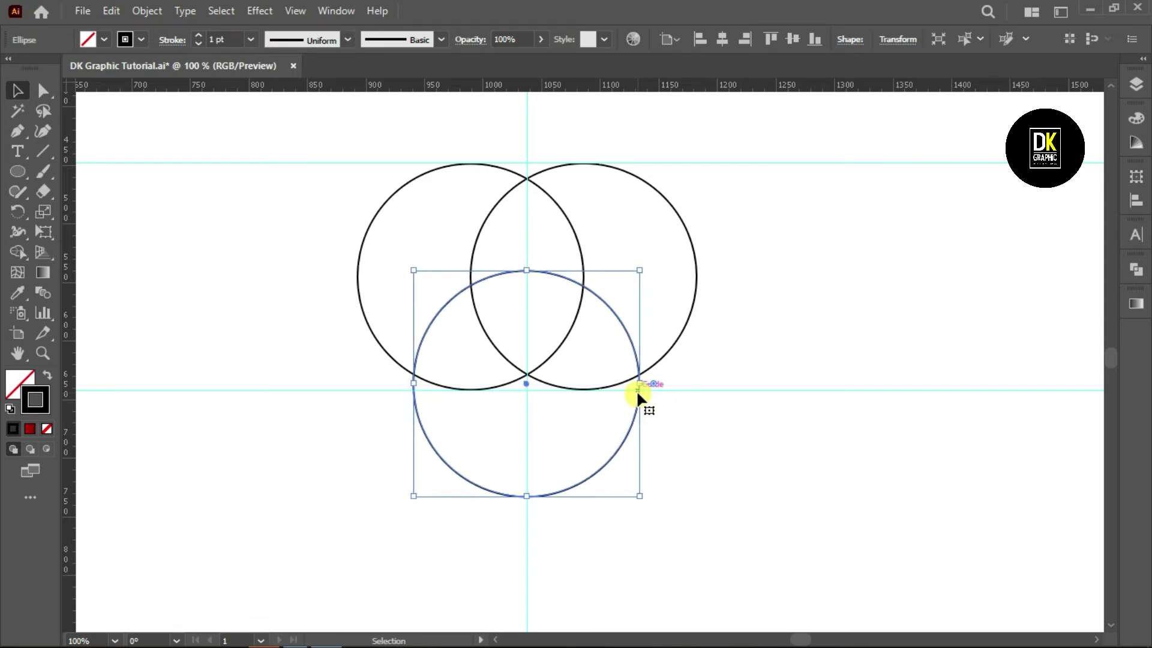
pyautogui.click(749, 483)
# - Draw a larger circle and fit it through the three outer intersection points of the overlapping circles
pyautogui.click(20, 175)
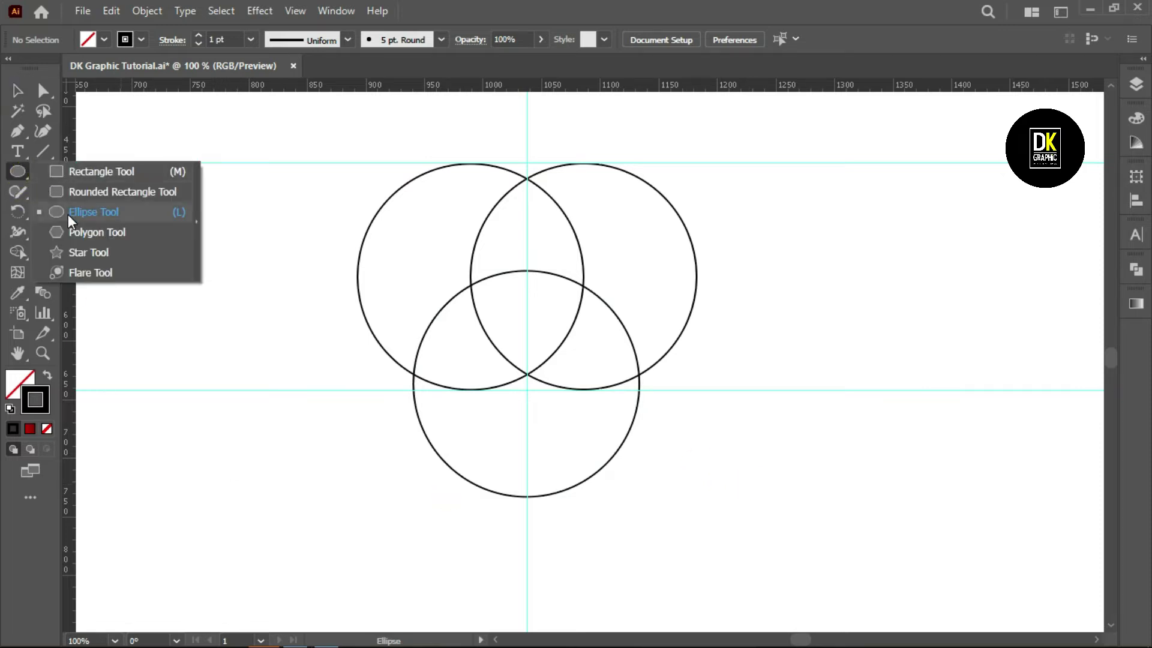
pyautogui.click(70, 213)
pyautogui.moveTo(405, 209); pyautogui.dragTo(600, 463)
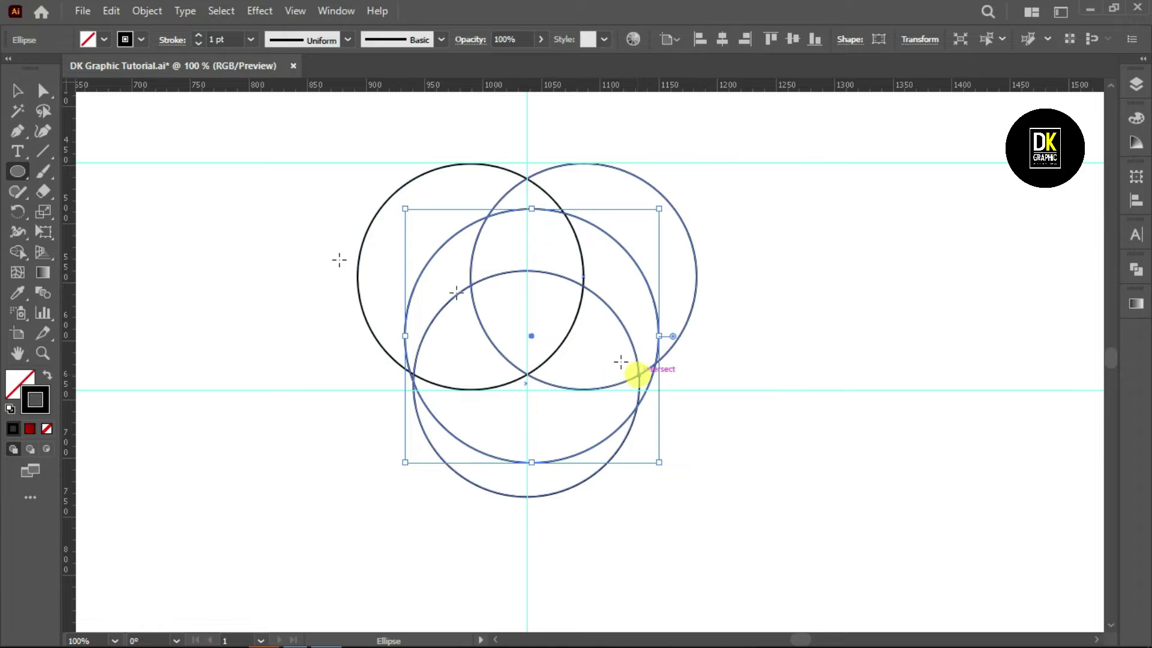
pyautogui.click(16, 90)
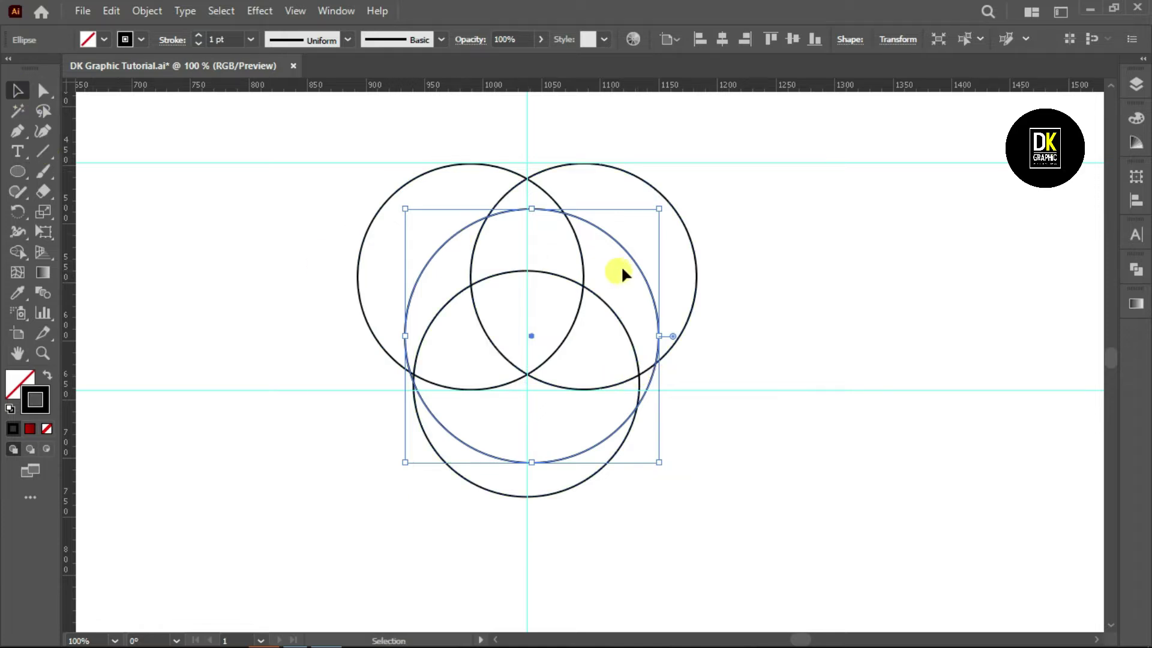
pyautogui.moveTo(632, 263); pyautogui.dragTo(627, 235)
pyautogui.moveTo(401, 431); pyautogui.dragTo(393, 437)
pyautogui.moveTo(653, 436); pyautogui.dragTo(658, 441)
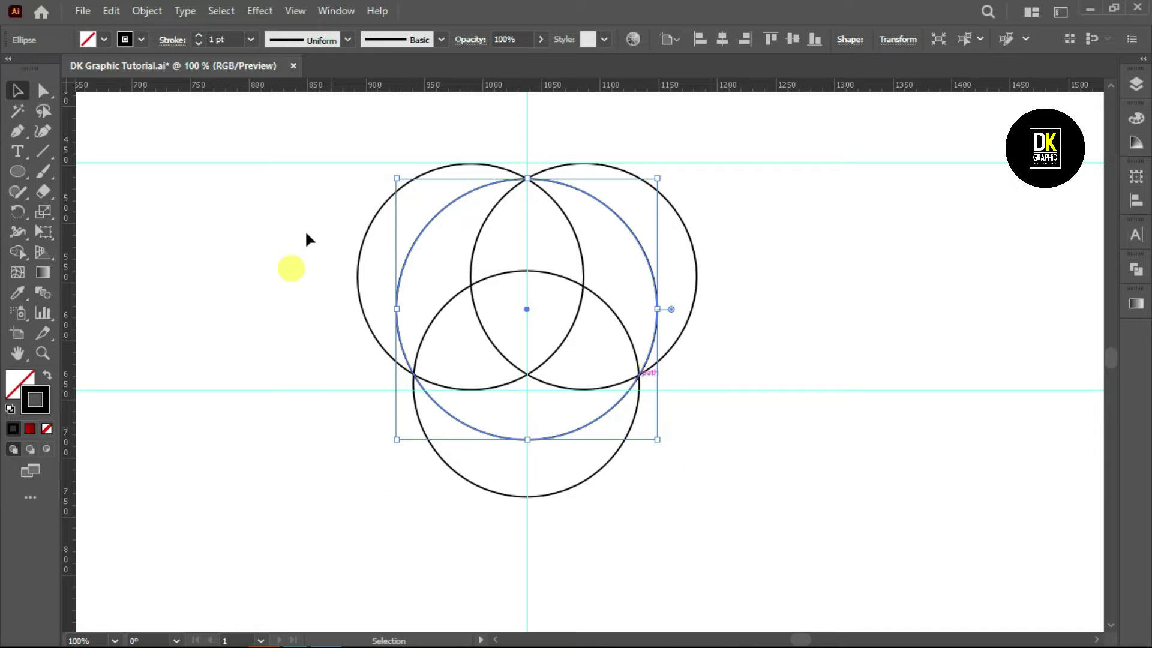
pyautogui.click(239, 462)
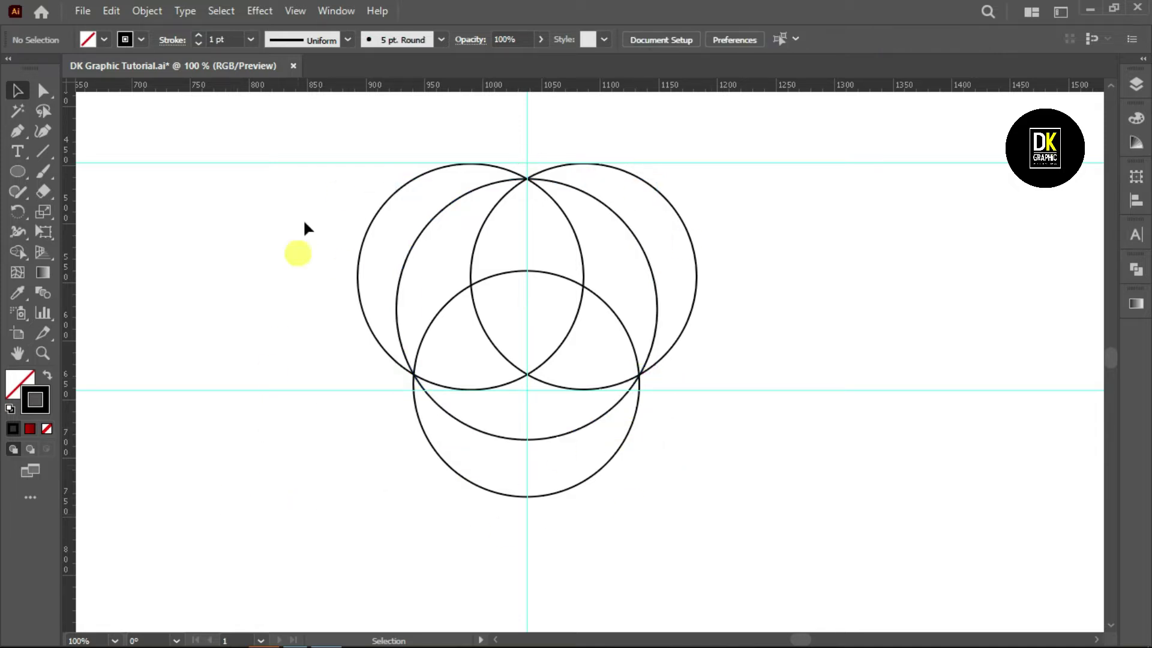
# - Remove the vertical guide and both horizontal guides from the canvas
pyautogui.moveTo(343, 391); pyautogui.dragTo(345, 568)
pyautogui.moveTo(526, 535); pyautogui.dragTo(70, 475)
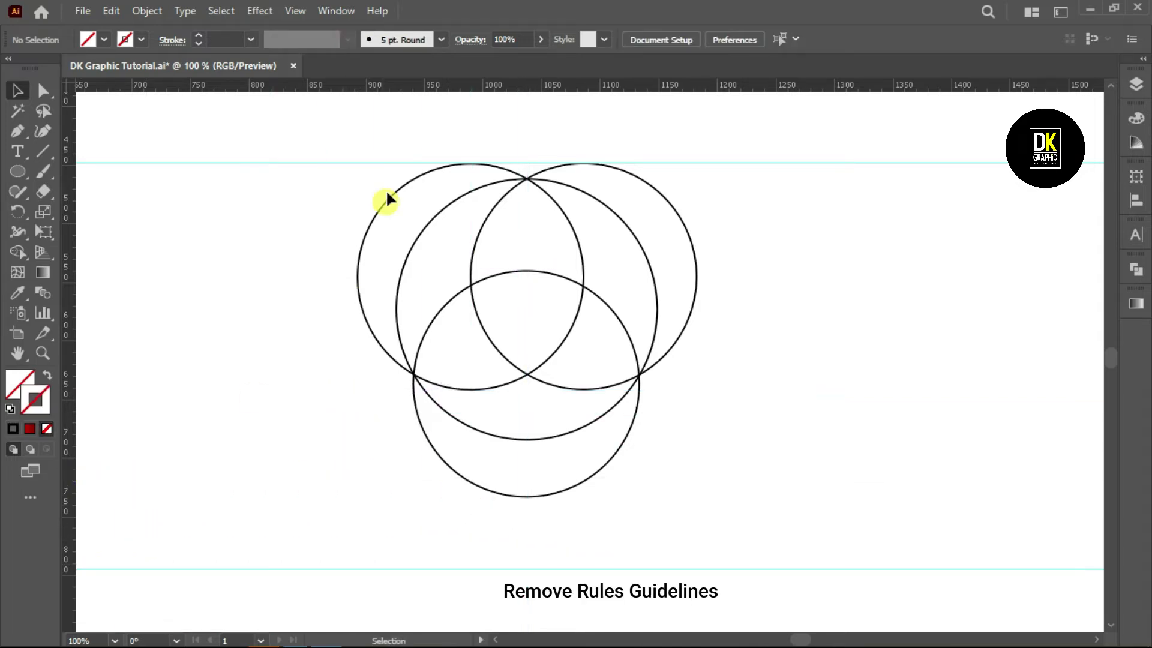
pyautogui.moveTo(384, 161); pyautogui.dragTo(412, 89)
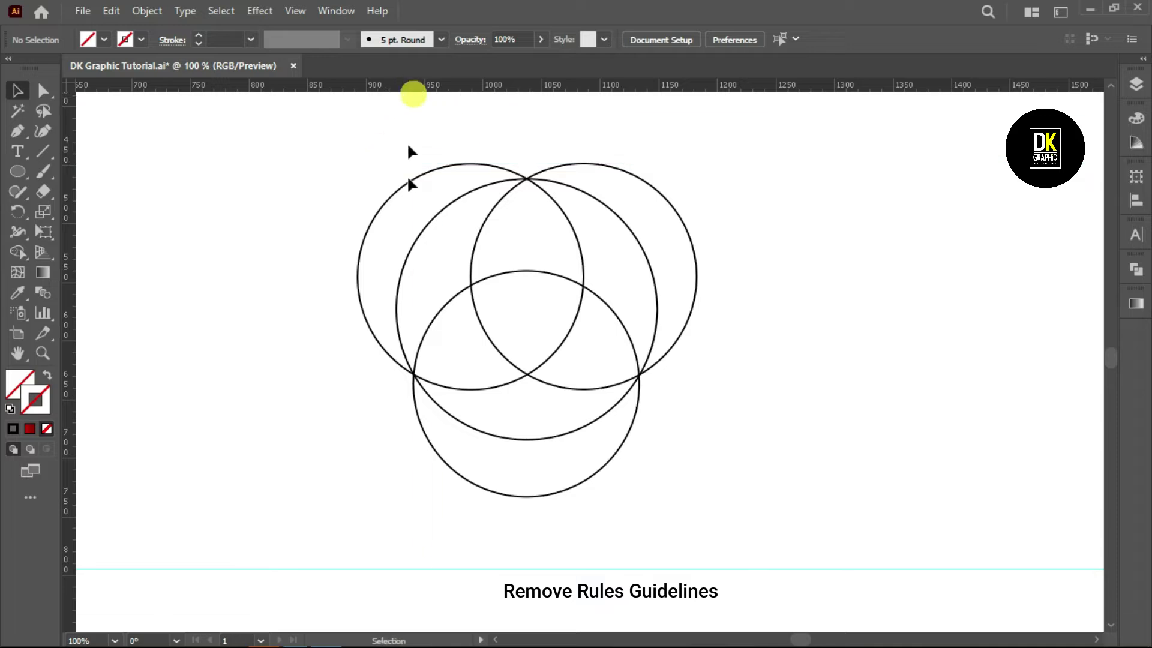
pyautogui.moveTo(334, 567); pyautogui.dragTo(388, 85)
# - Select all four circles and use the Shape Builder with a black fill to merge the ring's regions into three curved blades
pyautogui.moveTo(325, 157)
pyautogui.mouseDown()
pyautogui.moveTo(720, 516)
pyautogui.moveTo(768, 528)
pyautogui.mouseUp()
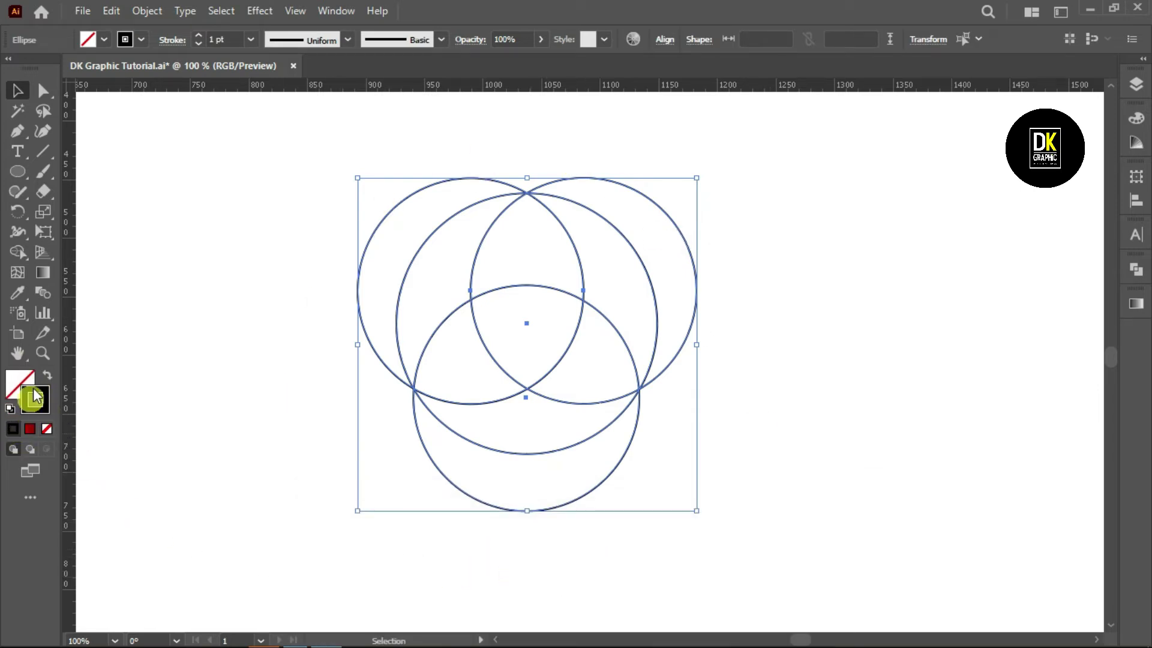
pyautogui.click(21, 351)
pyautogui.moveTo(240, 419); pyautogui.dragTo(293, 440)
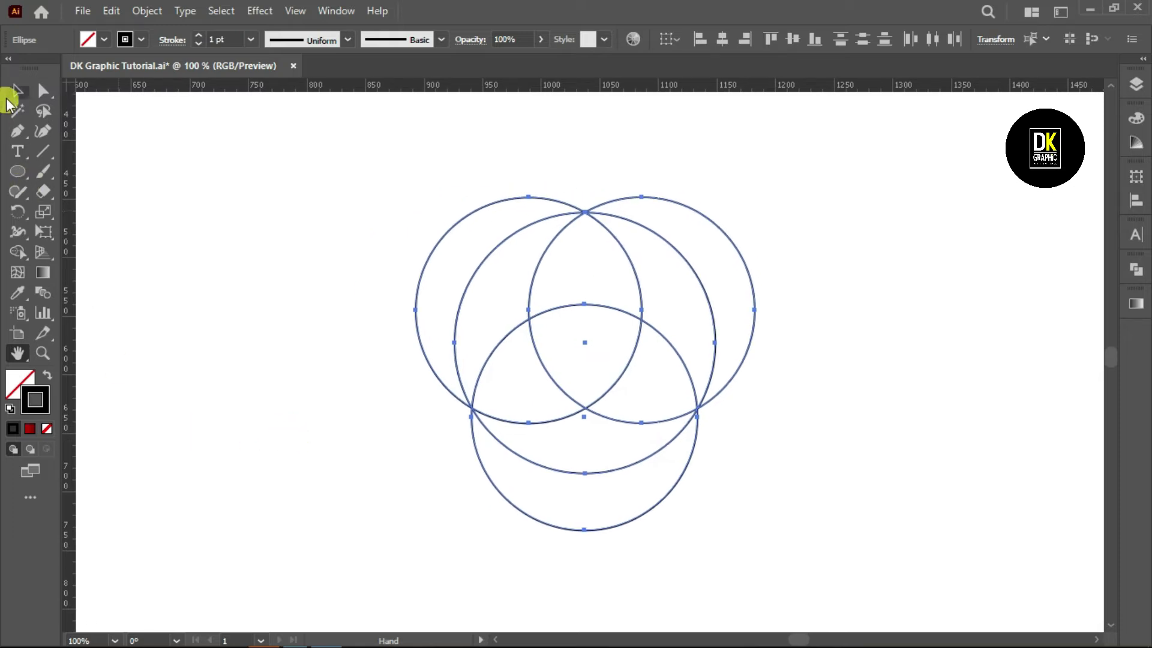
pyautogui.click(18, 91)
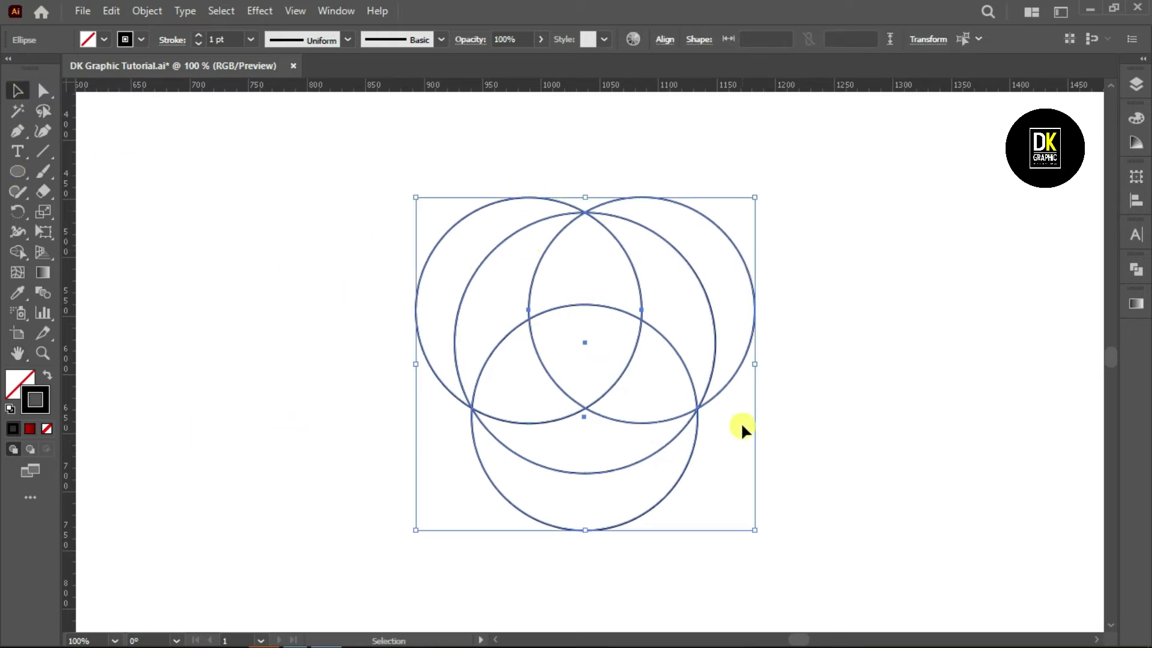
pyautogui.click(20, 253)
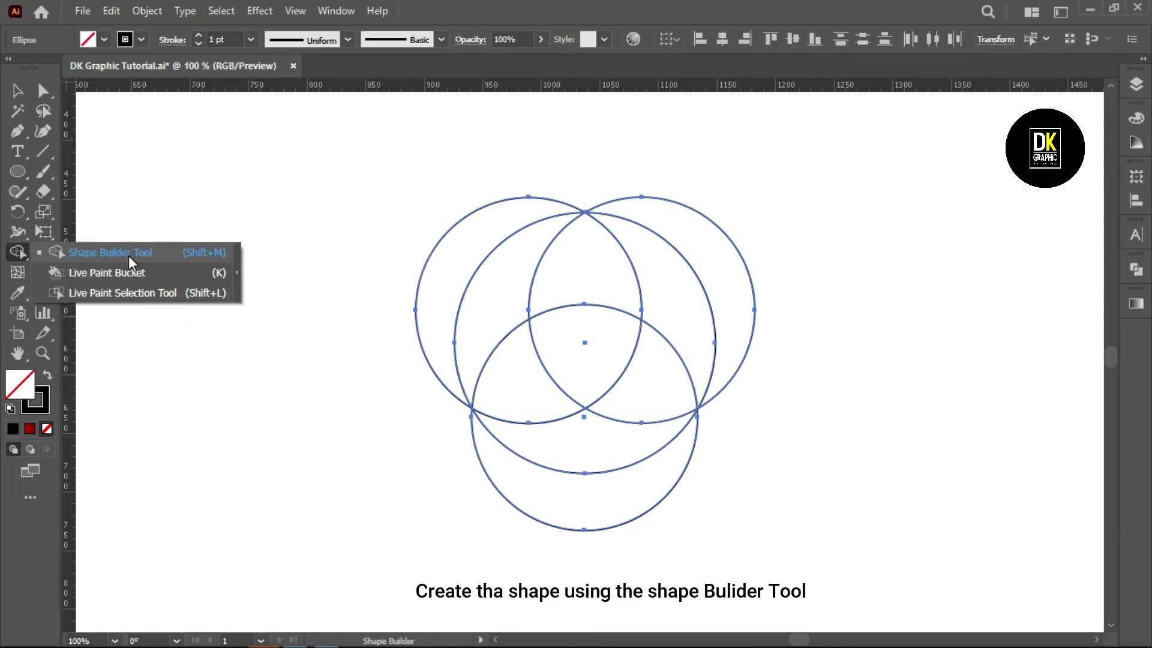
pyautogui.click(47, 380)
pyautogui.moveTo(473, 382); pyautogui.dragTo(495, 360)
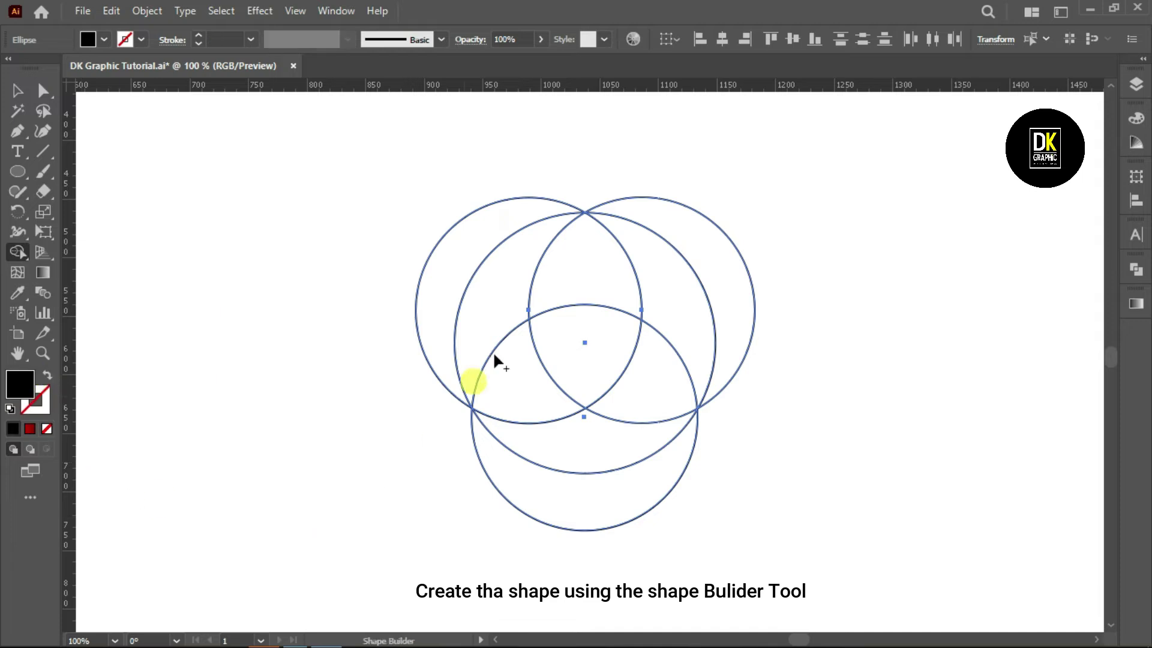
pyautogui.moveTo(510, 268)
pyautogui.mouseDown()
pyautogui.moveTo(522, 399)
pyautogui.moveTo(512, 598)
pyautogui.mouseUp()
pyautogui.moveTo(585, 445)
pyautogui.mouseDown()
pyautogui.moveTo(650, 397)
pyautogui.moveTo(658, 297)
pyautogui.moveTo(585, 266)
pyautogui.mouseUp()
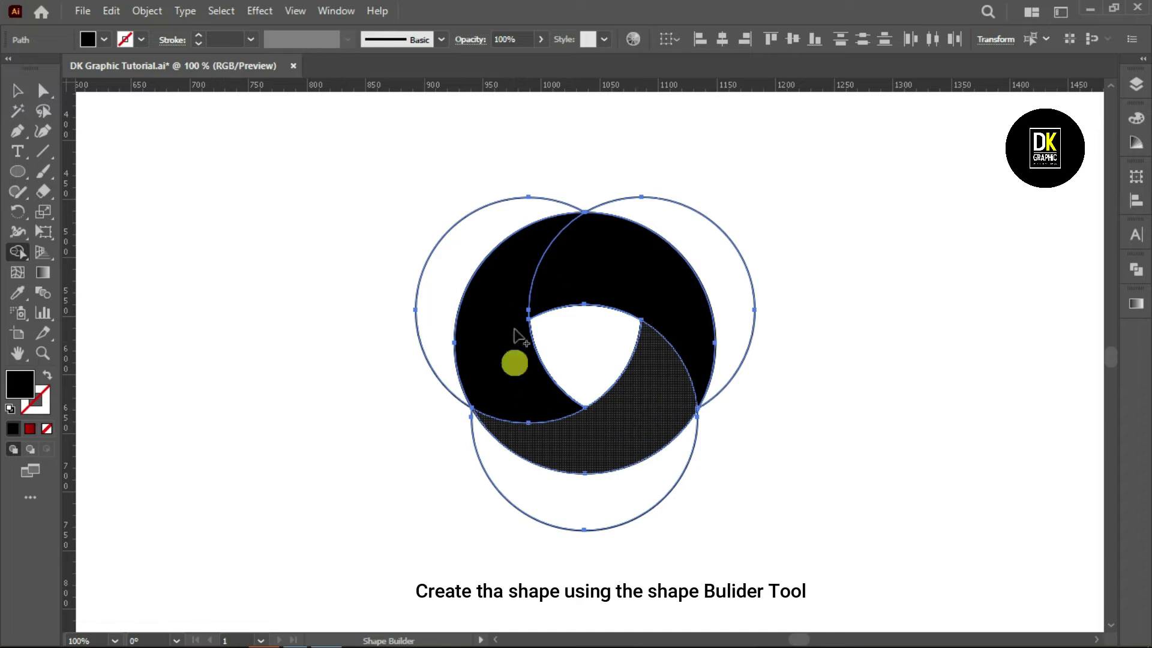
pyautogui.click(14, 93)
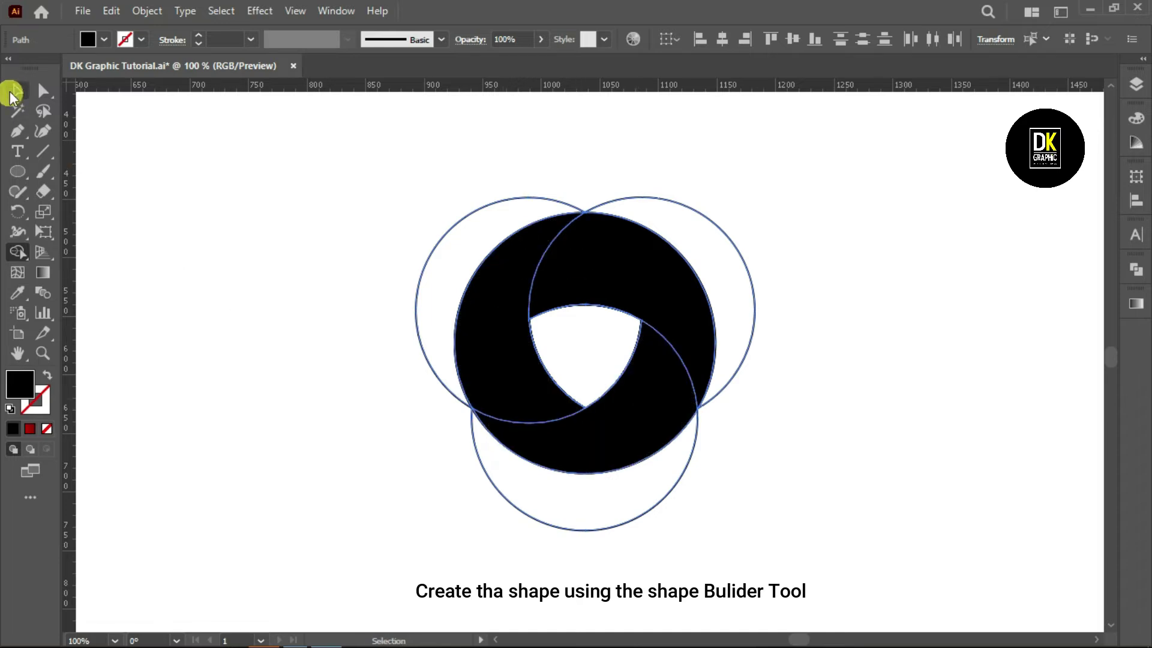
pyautogui.click(225, 334)
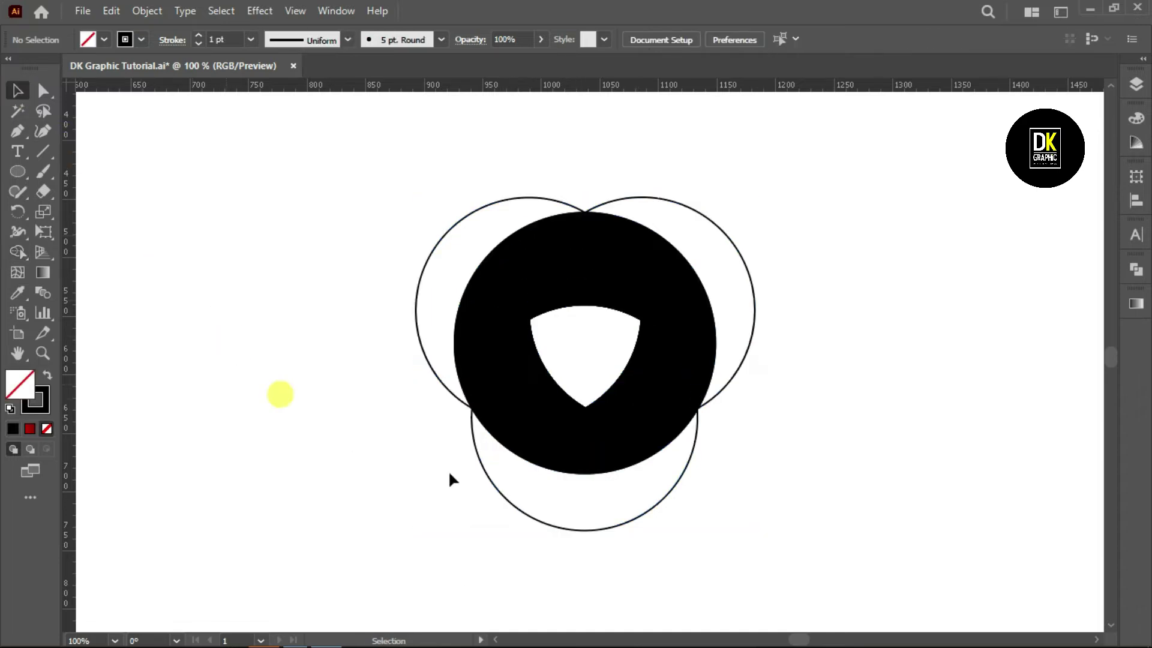
# - Duplicate the three black blades to the right of the construction and delete the original blades with their leftover circle outlines
pyautogui.click(644, 433)
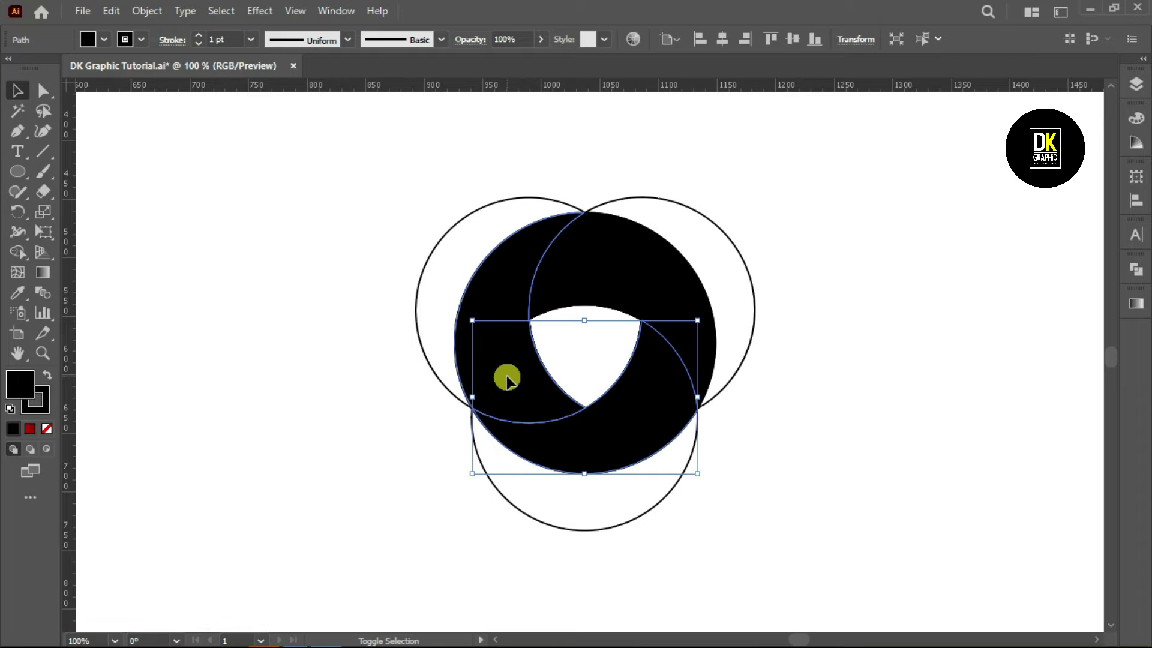
pyautogui.keyDown('shift'); pyautogui.click(509, 378); pyautogui.keyUp('shift')
pyautogui.keyDown('shift'); pyautogui.click(626, 277); pyautogui.keyUp('shift')
pyautogui.keyDown('shift'); pyautogui.click(626, 277); pyautogui.keyUp('shift')
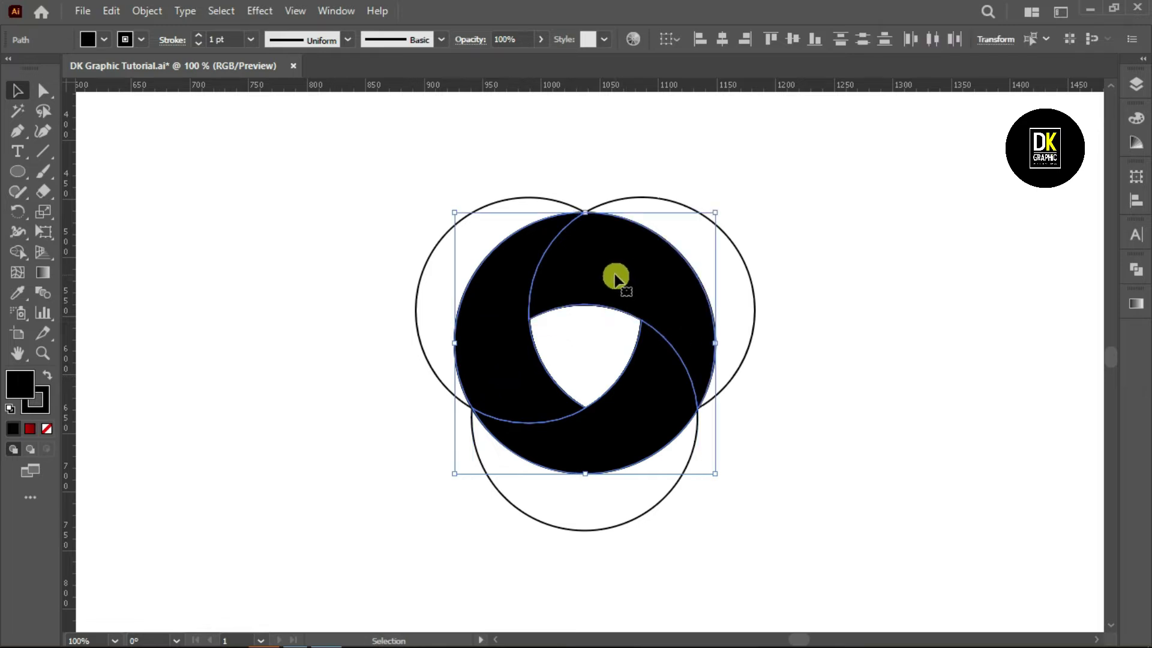
pyautogui.keyDown('alt'); pyautogui.moveTo(615, 277); pyautogui.dragTo(945, 282); pyautogui.keyUp('alt')
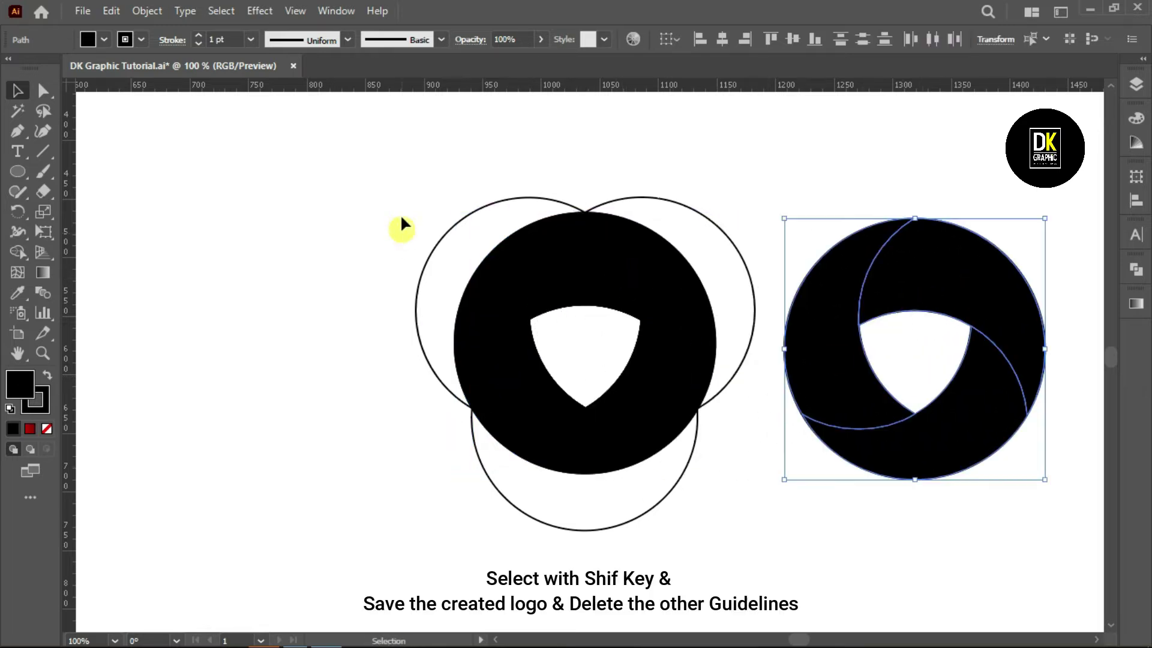
pyautogui.moveTo(398, 181); pyautogui.dragTo(718, 549)
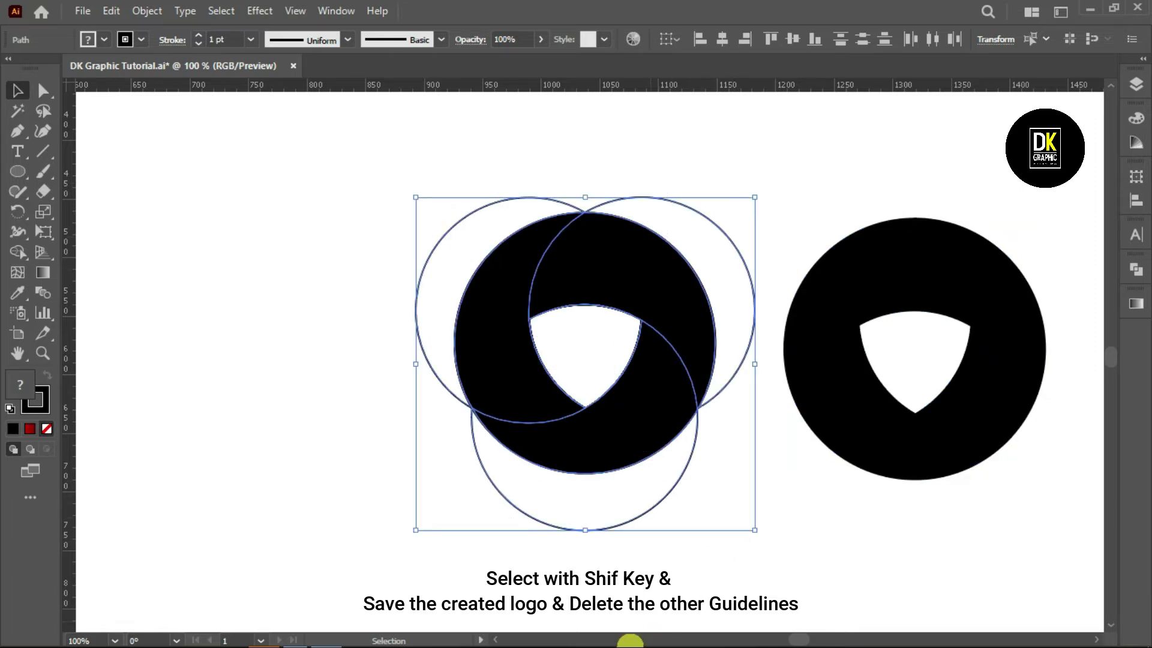
pyautogui.press('Delete')
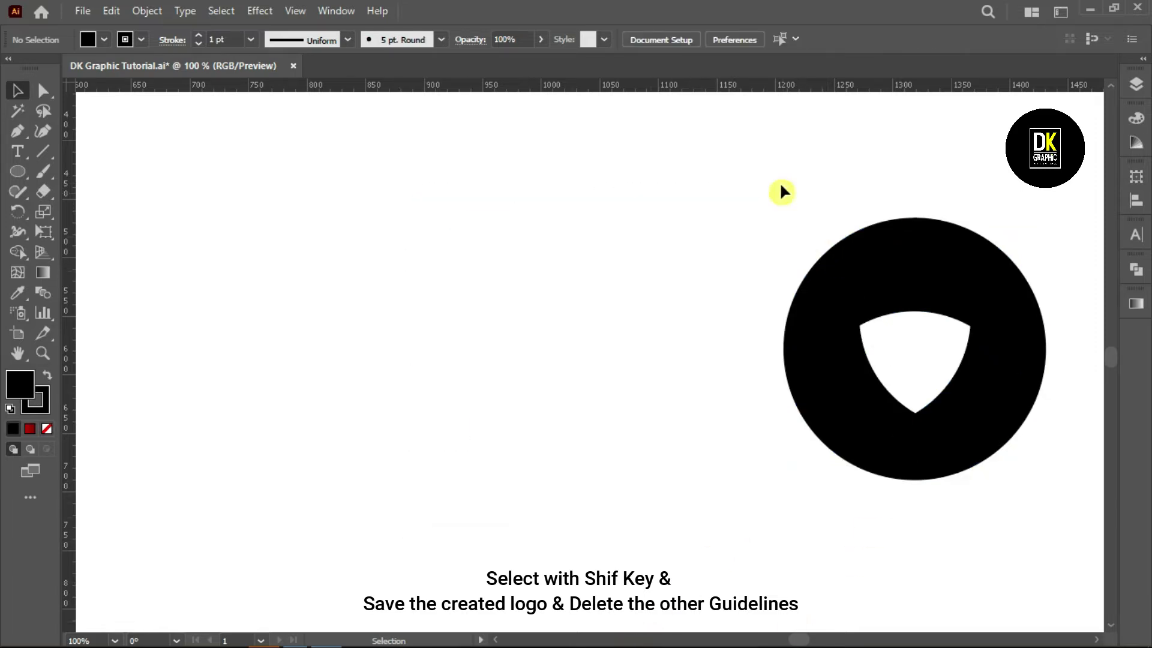
# - Move the copied three-blade logo to the middle of the canvas and enlarge it proportionally
pyautogui.moveTo(894, 324); pyautogui.dragTo(1043, 477)
pyautogui.moveTo(943, 433); pyautogui.dragTo(643, 454)
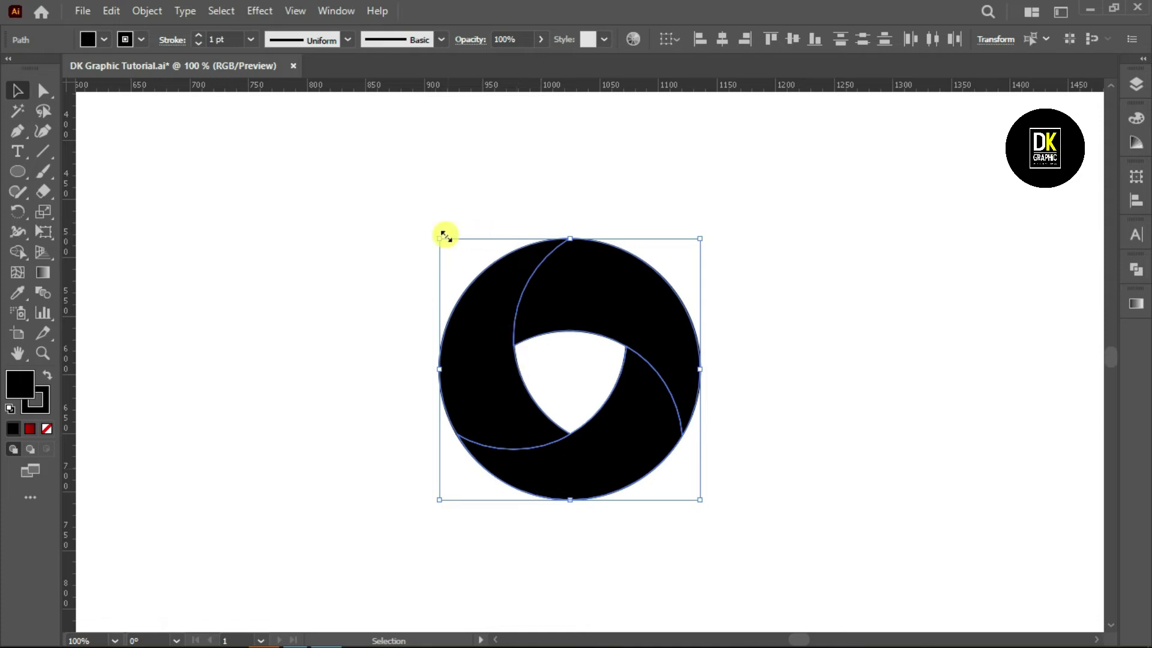
pyautogui.moveTo(439, 239); pyautogui.dragTo(385, 184)
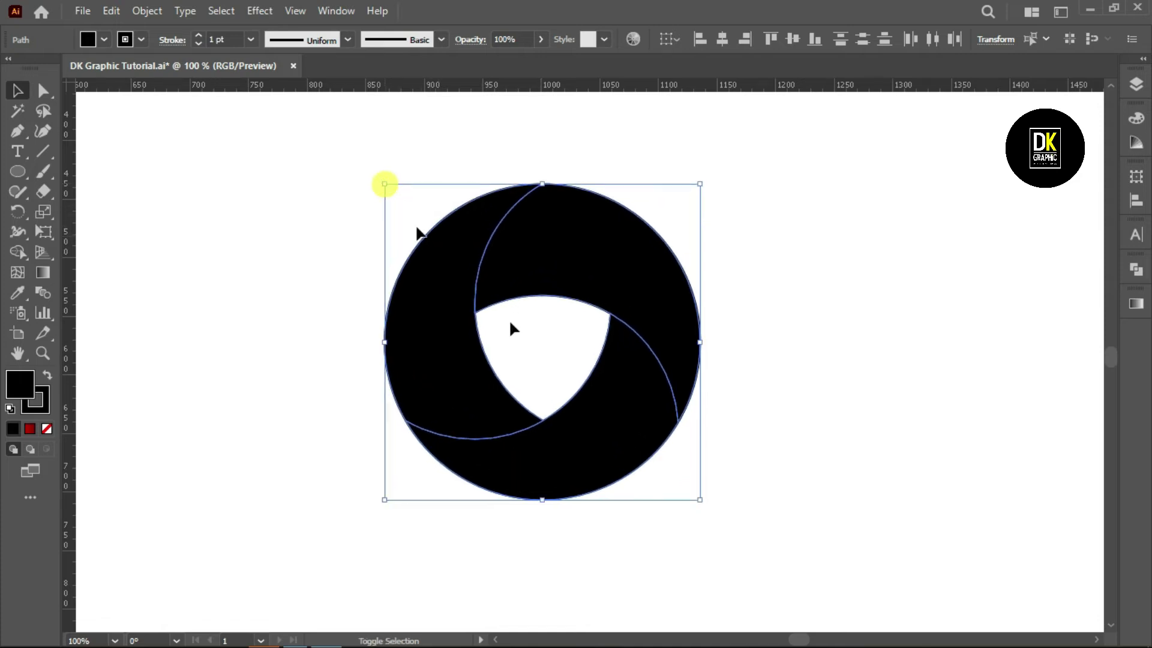
pyautogui.moveTo(697, 498); pyautogui.dragTo(750, 548)
pyautogui.moveTo(656, 487); pyautogui.dragTo(640, 482)
# - Scale the three-blade logo up further and position it beside the Color Palate box
pyautogui.scroll(-1, 519, 429)
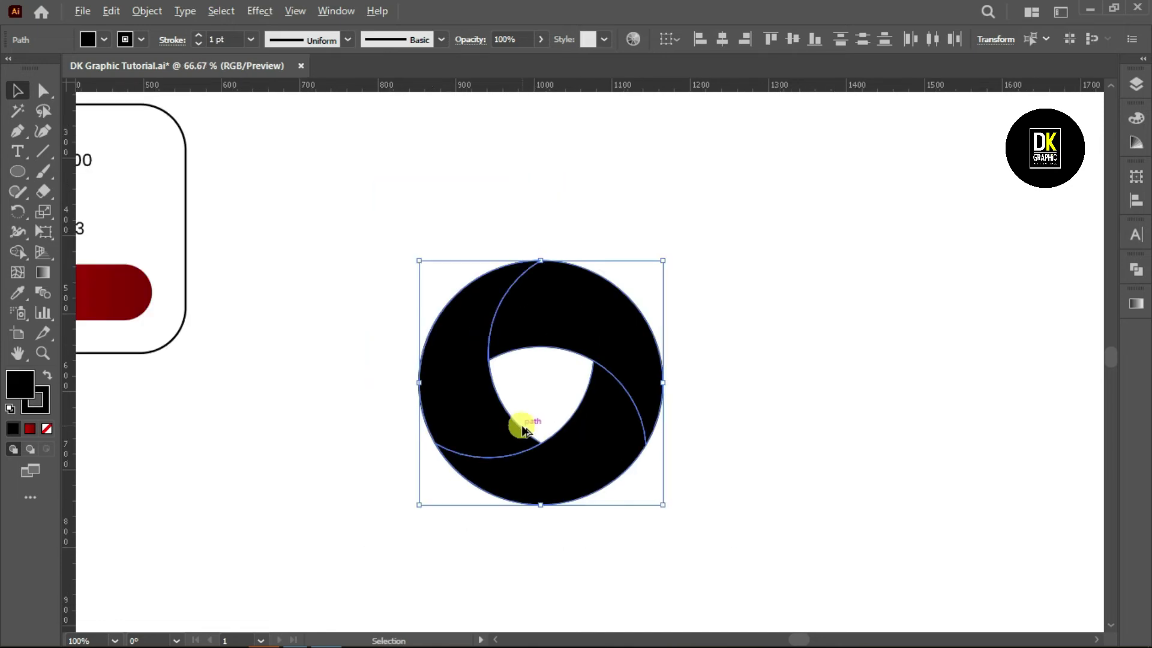
pyautogui.scroll(-1, 522, 431)
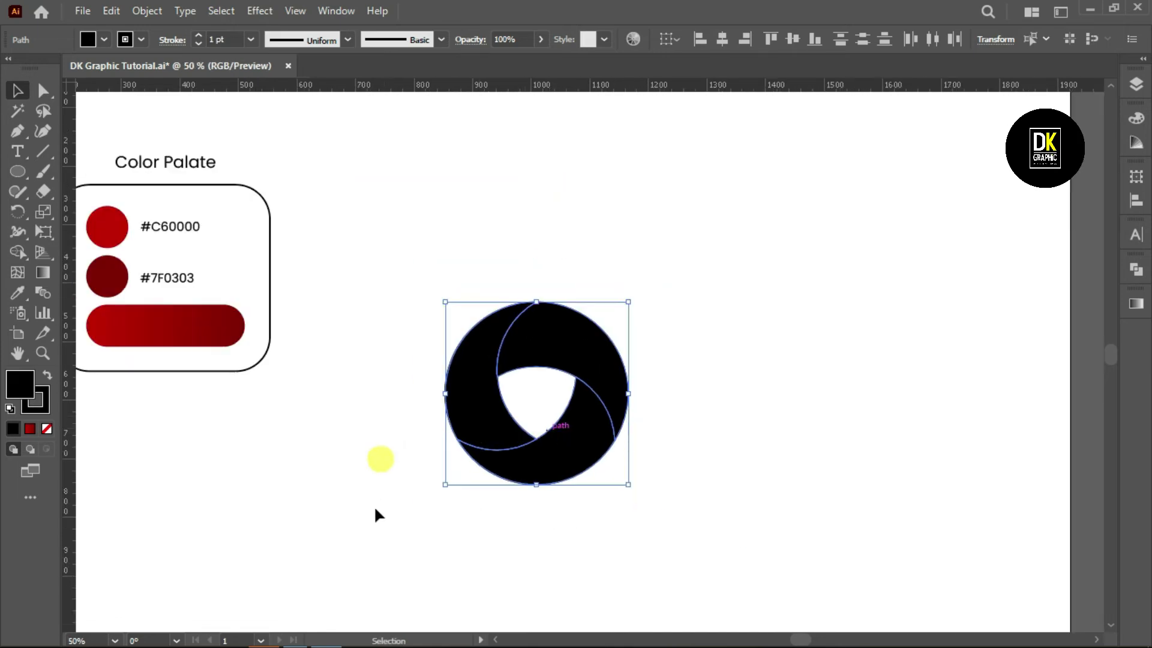
pyautogui.click(17, 354)
pyautogui.moveTo(168, 450); pyautogui.dragTo(307, 481)
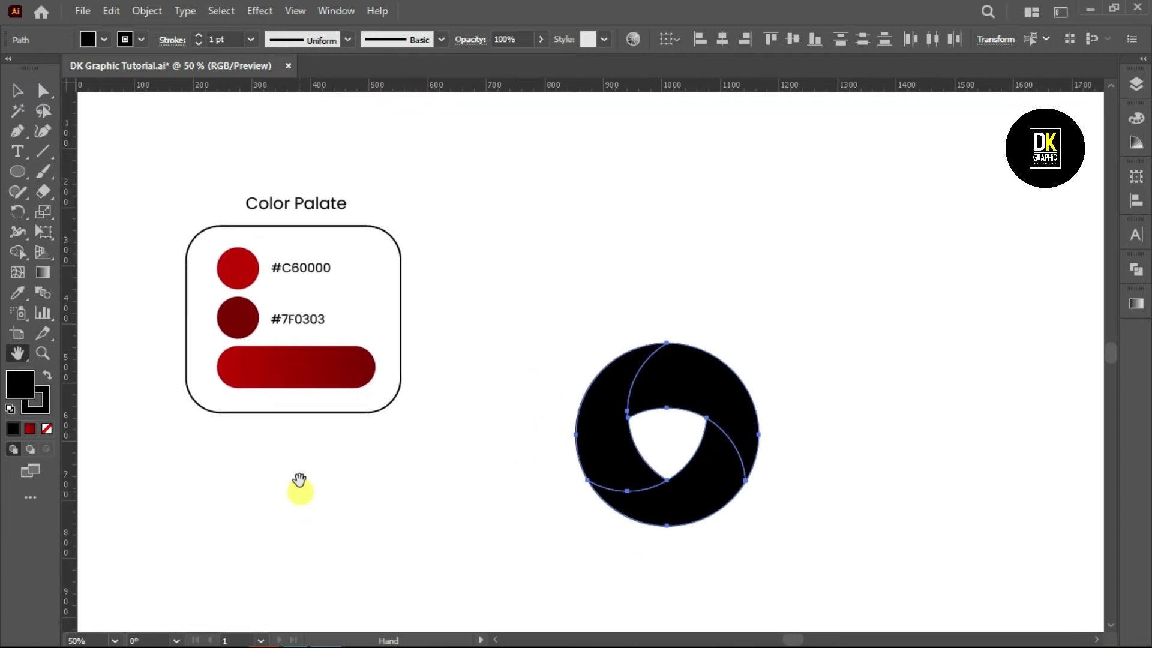
pyautogui.click(17, 90)
pyautogui.moveTo(581, 363); pyautogui.dragTo(829, 570)
pyautogui.moveTo(758, 344); pyautogui.dragTo(957, 197)
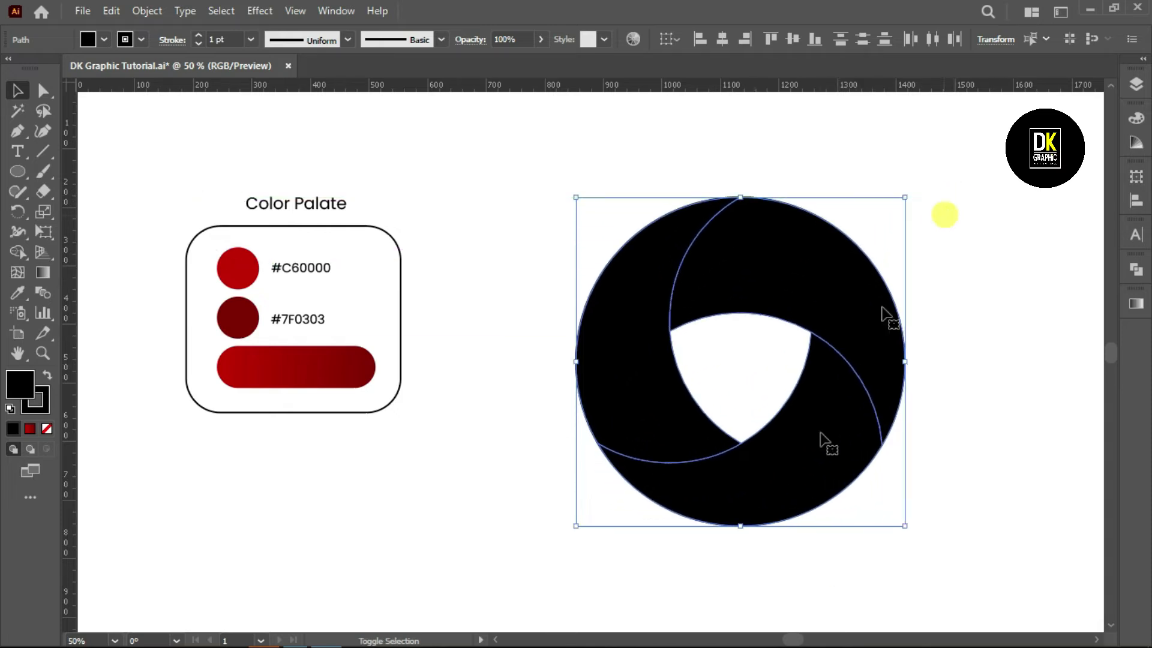
pyautogui.moveTo(798, 495); pyautogui.dragTo(777, 475)
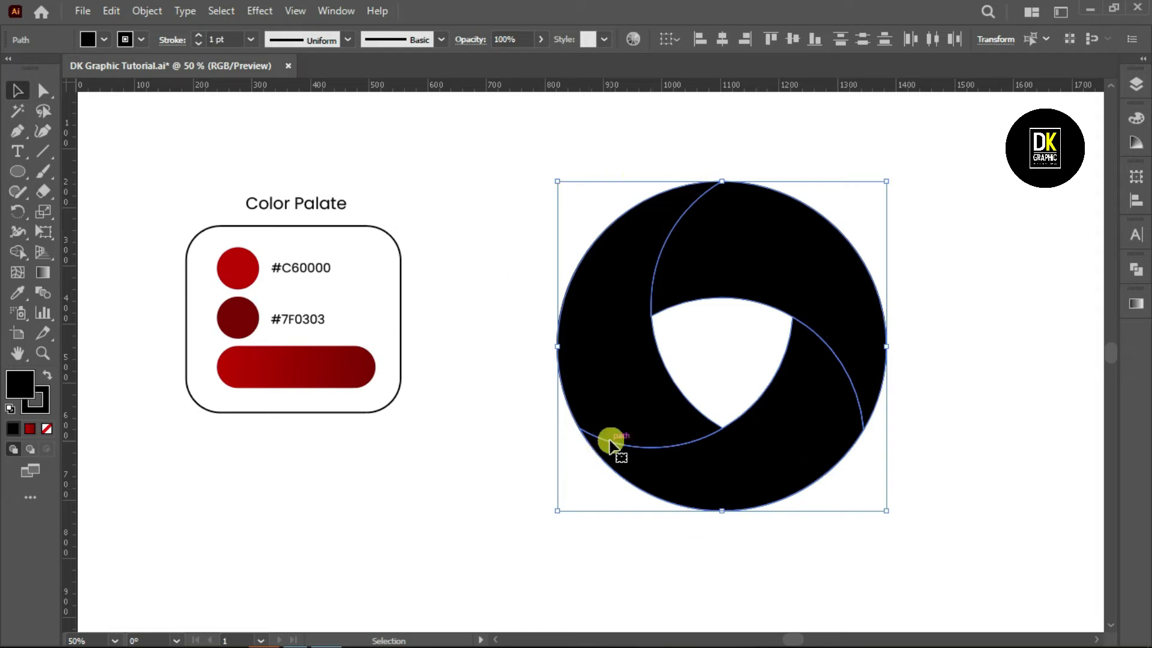
# - Fill the three selected blades with the red-to-dark-red linear gradient from the Gradient settings
pyautogui.click(337, 12)
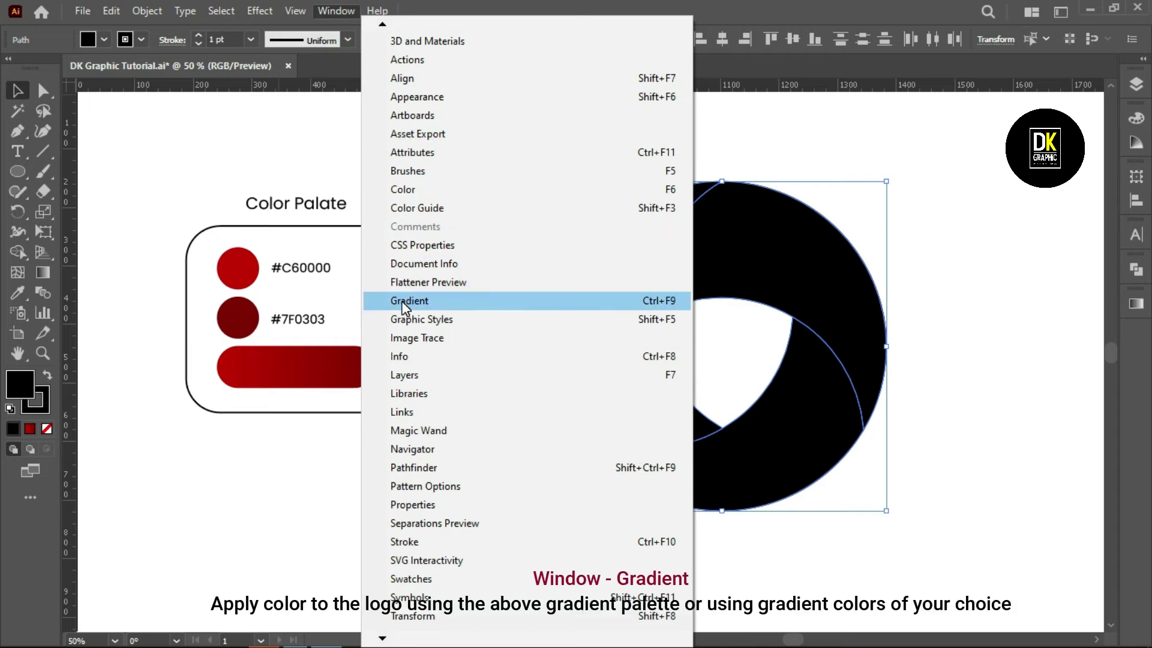
pyautogui.click(423, 296)
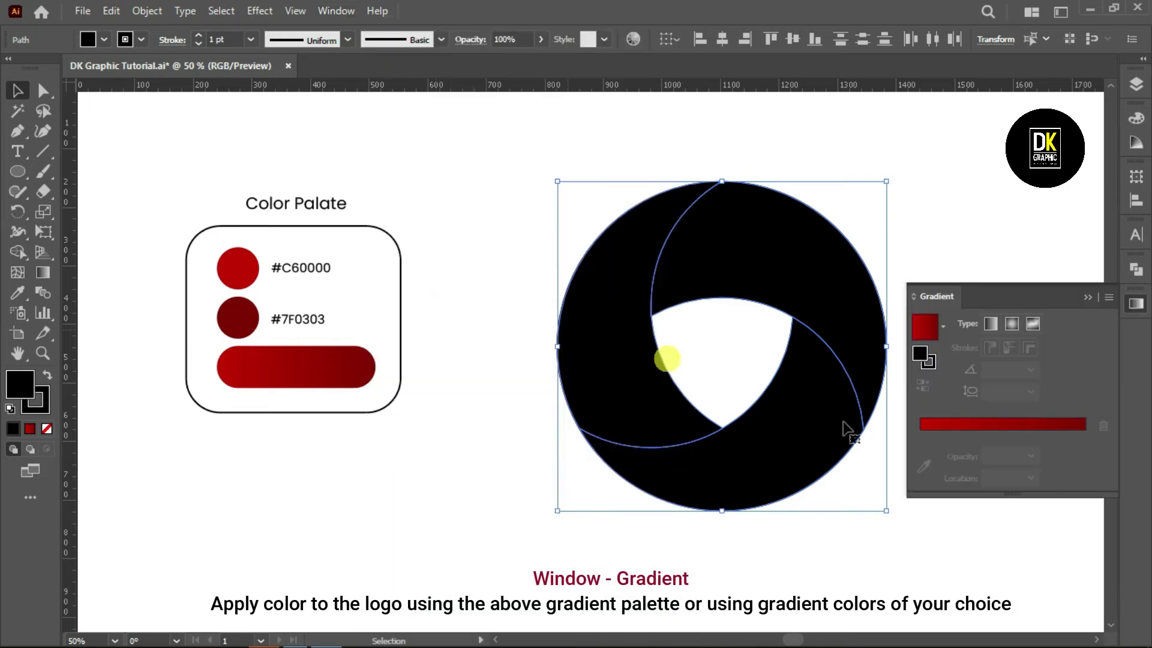
pyautogui.click(966, 427)
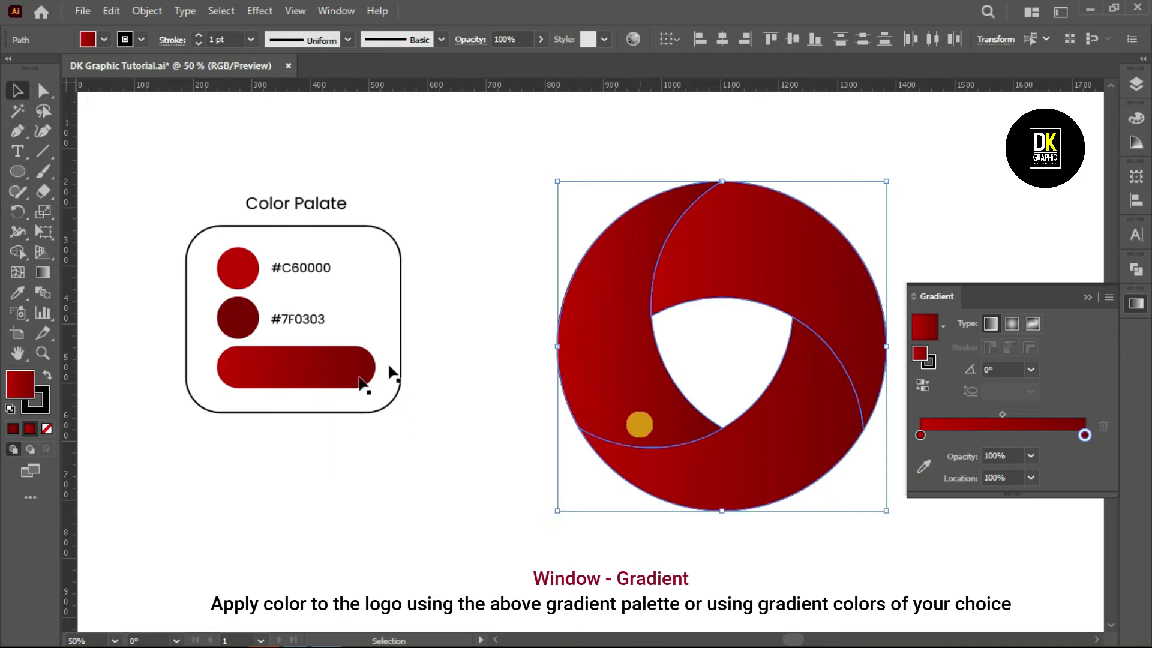
# - Check the colour options of the gradient's start and end stops without changing them
pyautogui.click(920, 435)
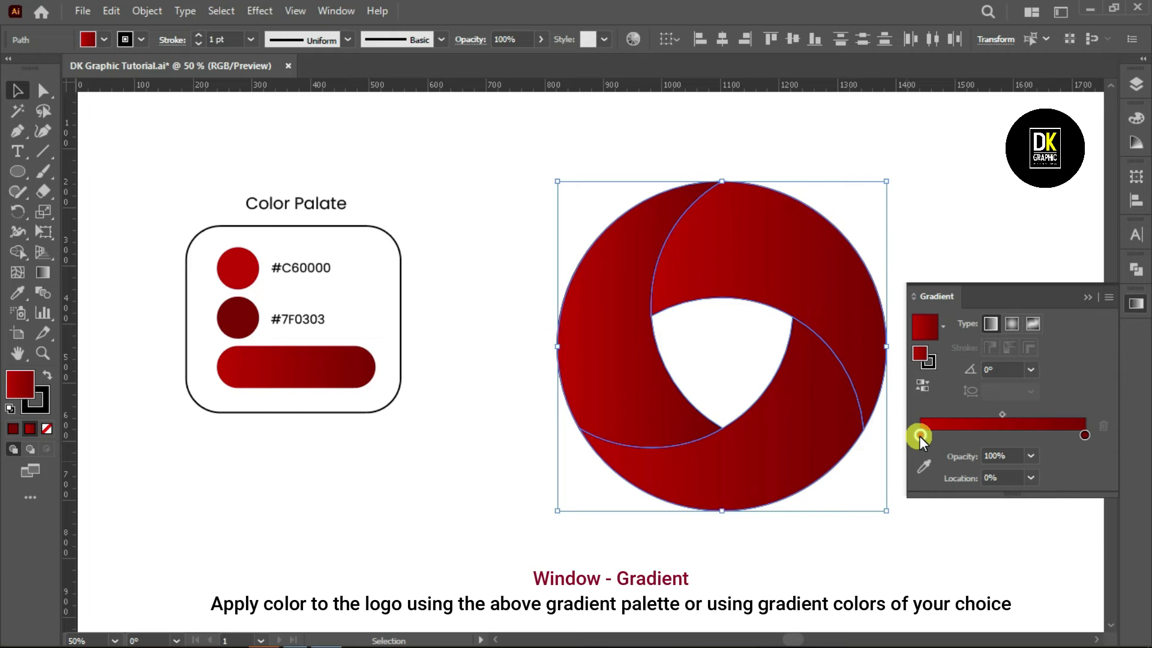
pyautogui.doubleClick(919, 435)
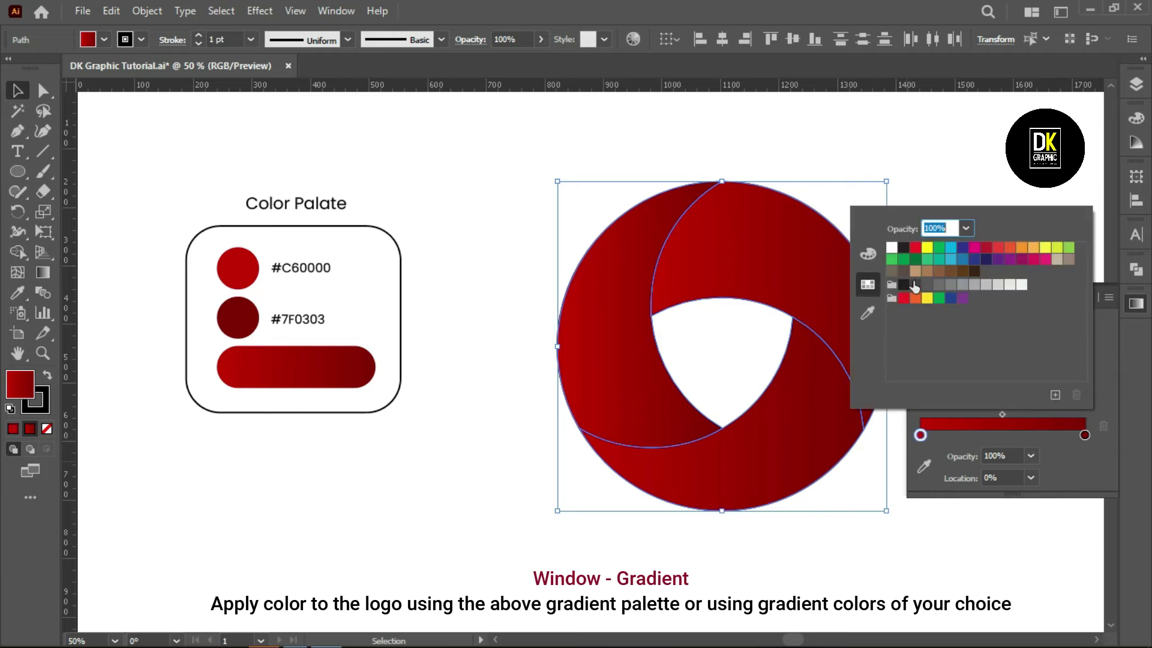
pyautogui.click(1085, 437)
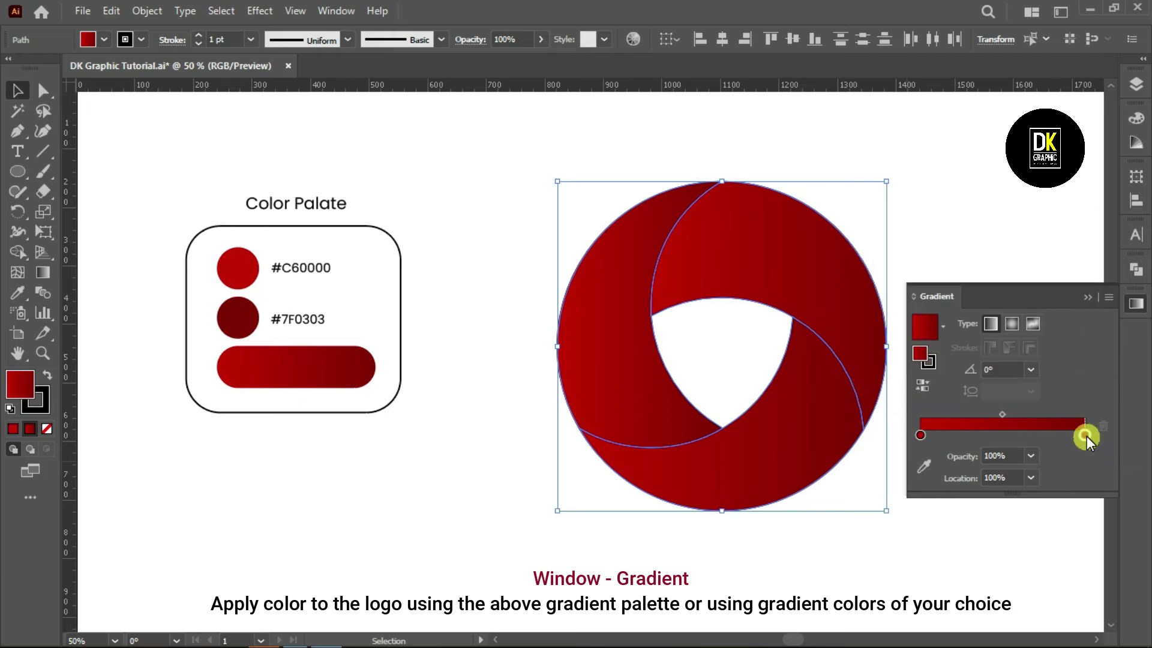
pyautogui.doubleClick(1086, 437)
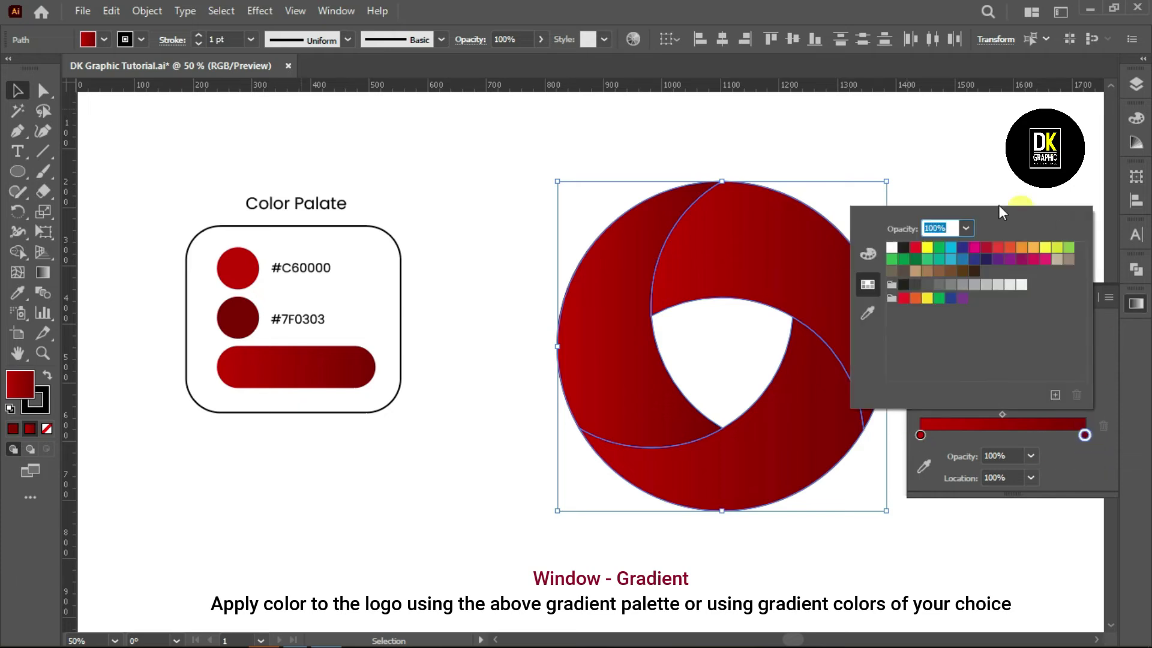
pyautogui.click(1068, 455)
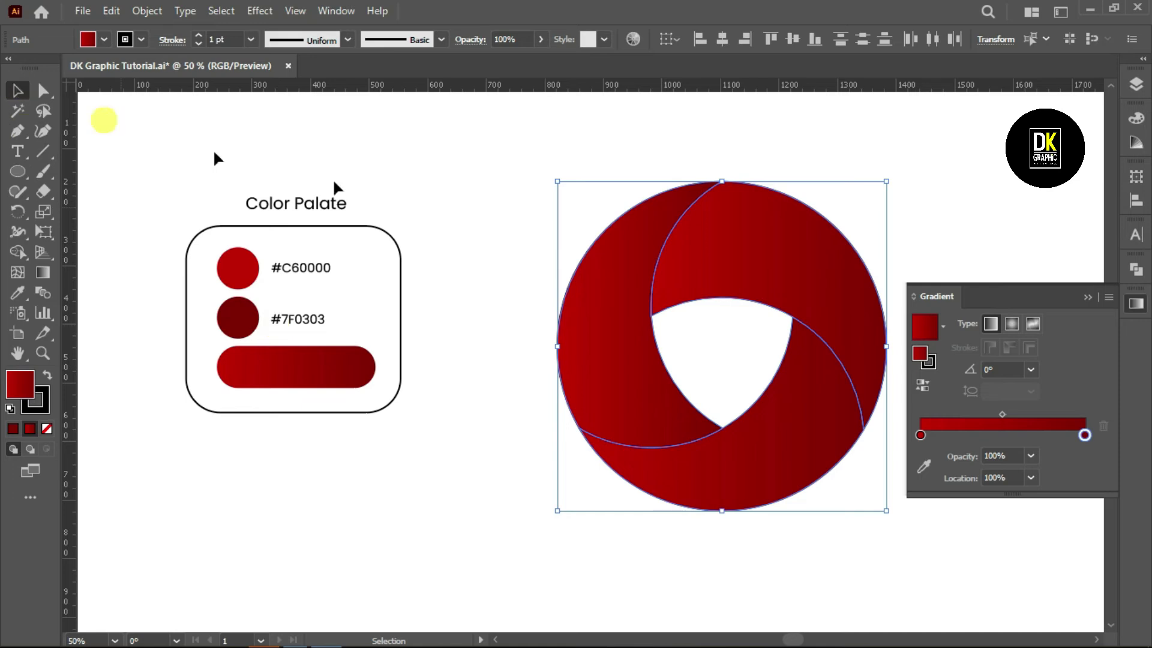
# - Reselect all three blades and sample the palette's gradient bar with the Eyedropper to copy its gradient fill and remove the black stroke
pyautogui.click(490, 210)
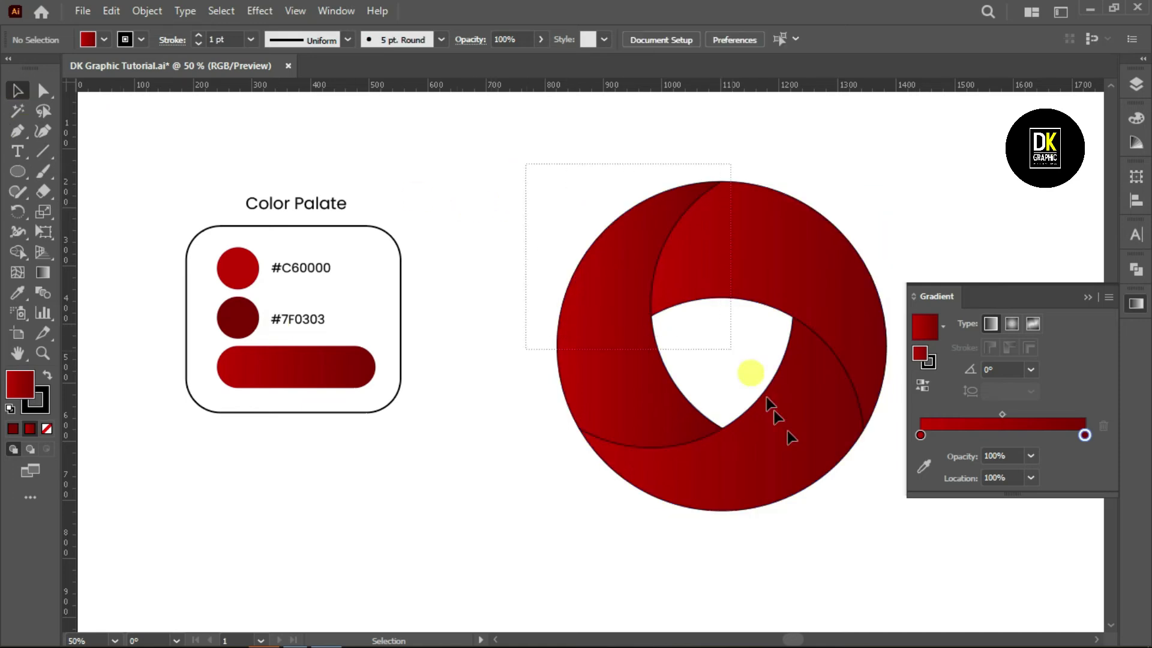
pyautogui.moveTo(853, 525); pyautogui.dragTo(854, 527)
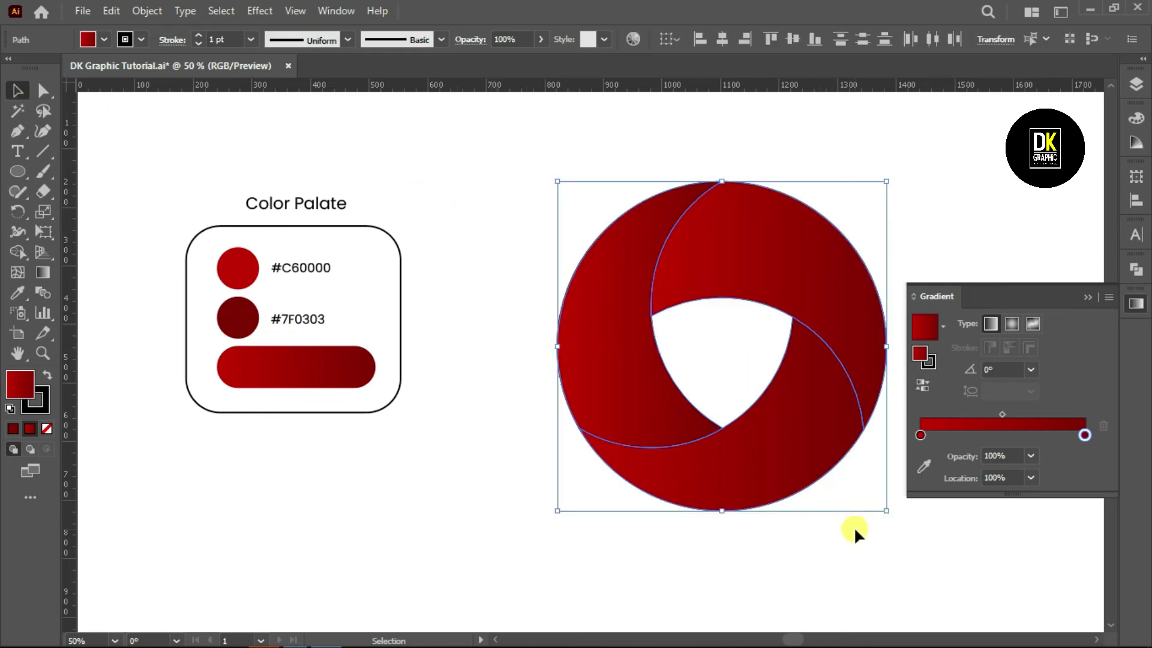
pyautogui.click(18, 292)
pyautogui.click(288, 365)
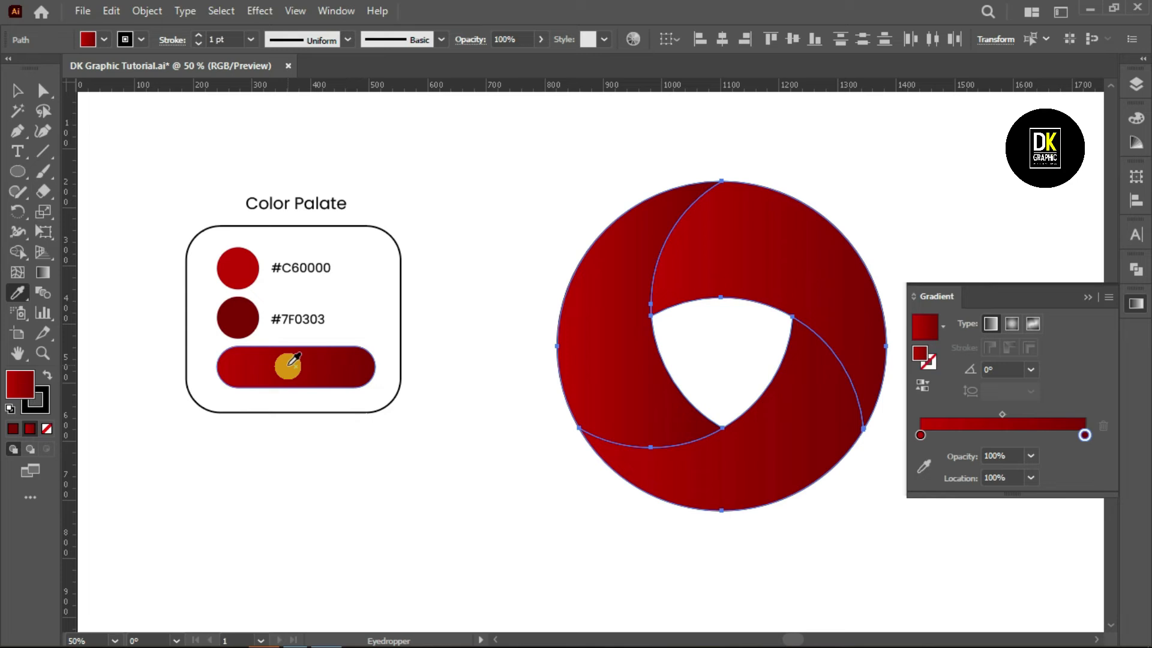
pyautogui.click(17, 90)
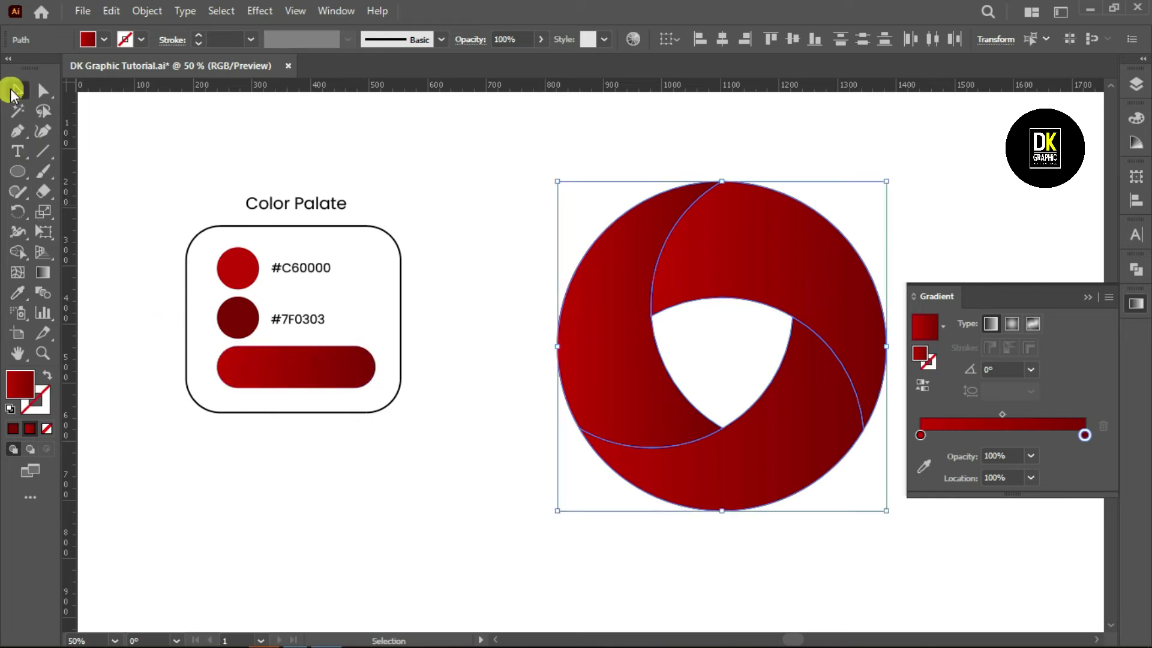
pyautogui.click(402, 493)
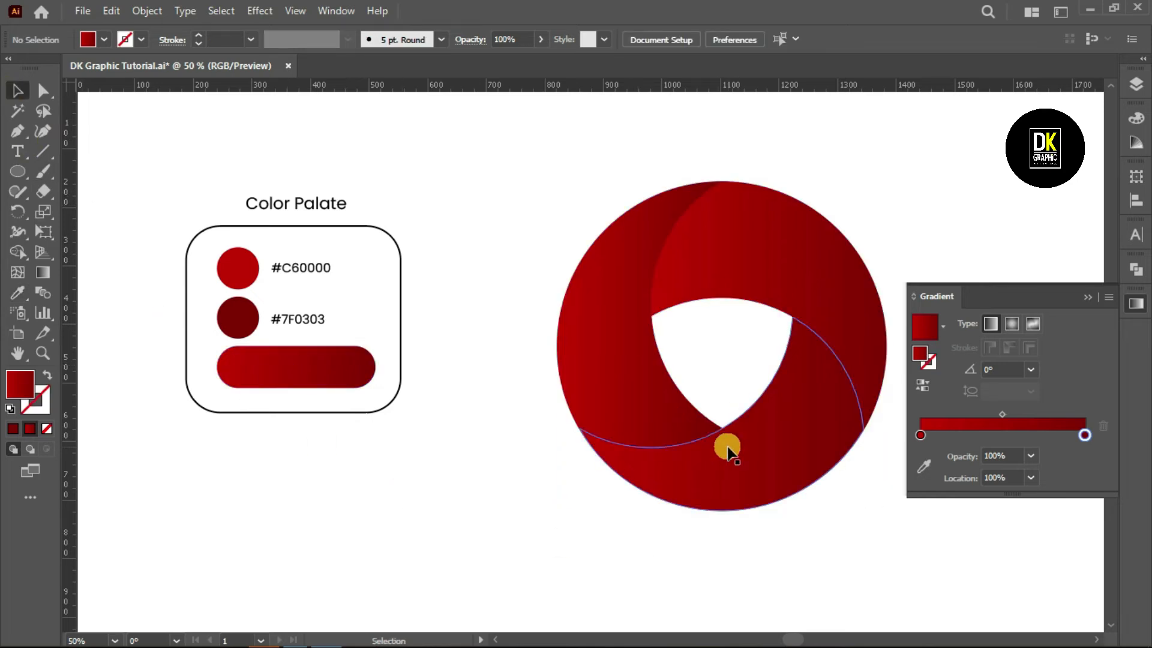
# - Redirect the left blade's gradient with the Gradient tool to run downward at about -85°, bright red above and dark red below
pyautogui.click(641, 367)
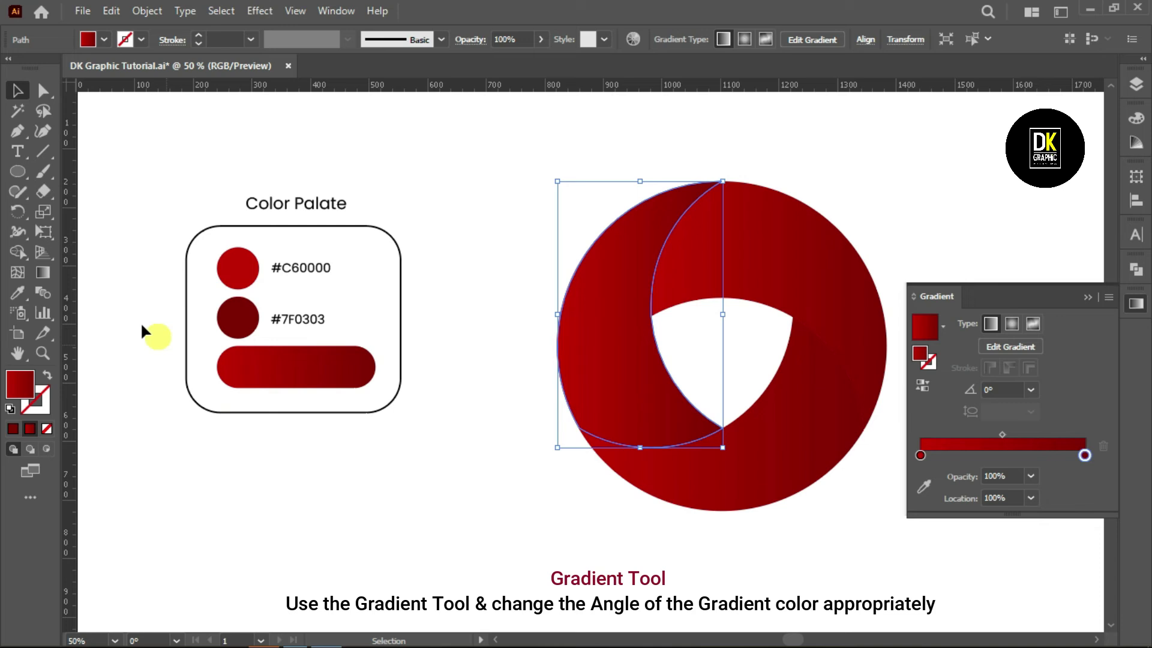
pyautogui.click(43, 272)
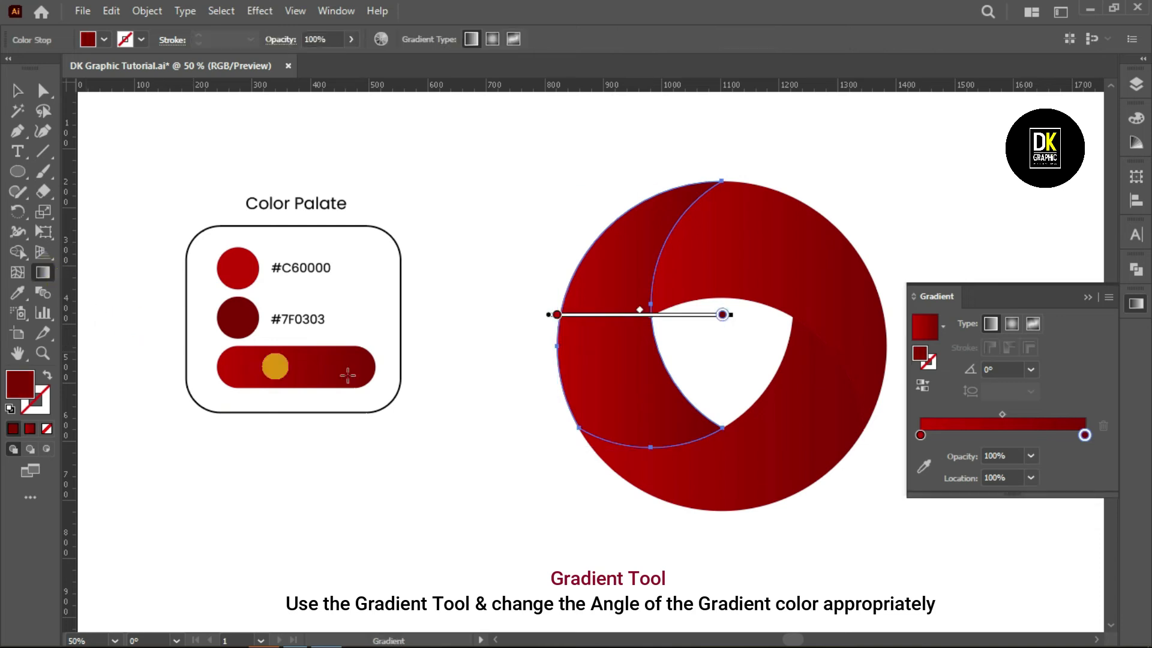
pyautogui.moveTo(614, 165)
pyautogui.mouseDown()
pyautogui.moveTo(594, 303)
pyautogui.moveTo(604, 412)
pyautogui.moveTo(640, 427)
pyautogui.mouseUp()
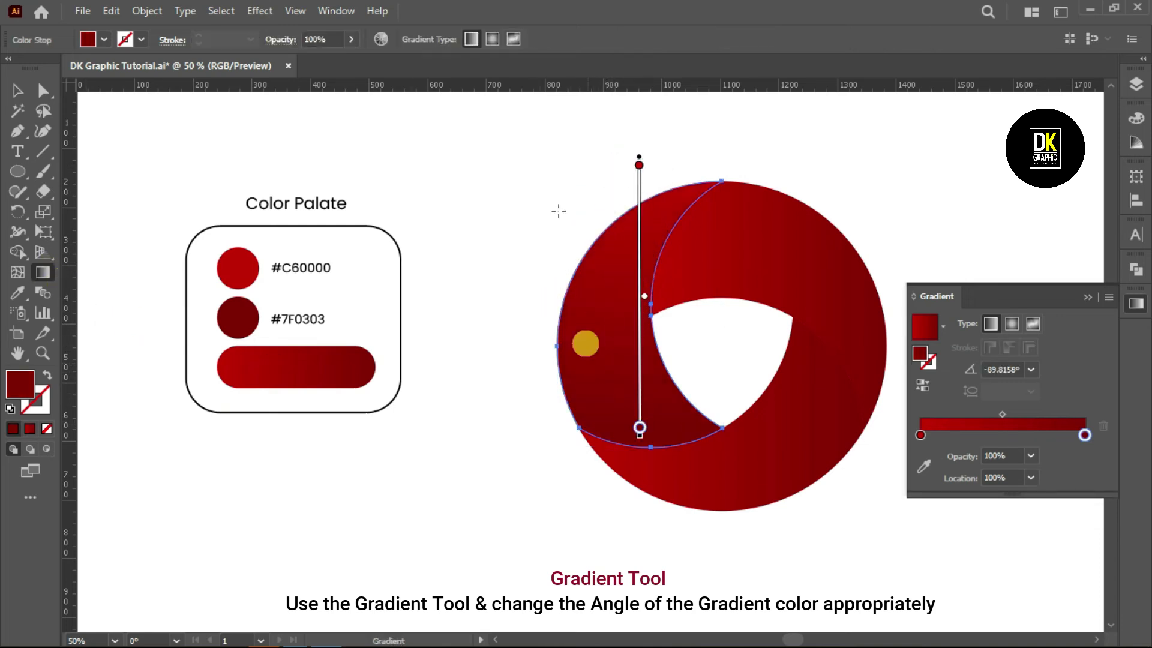
pyautogui.moveTo(553, 171); pyautogui.dragTo(622, 448)
pyautogui.moveTo(493, 120); pyautogui.dragTo(620, 439)
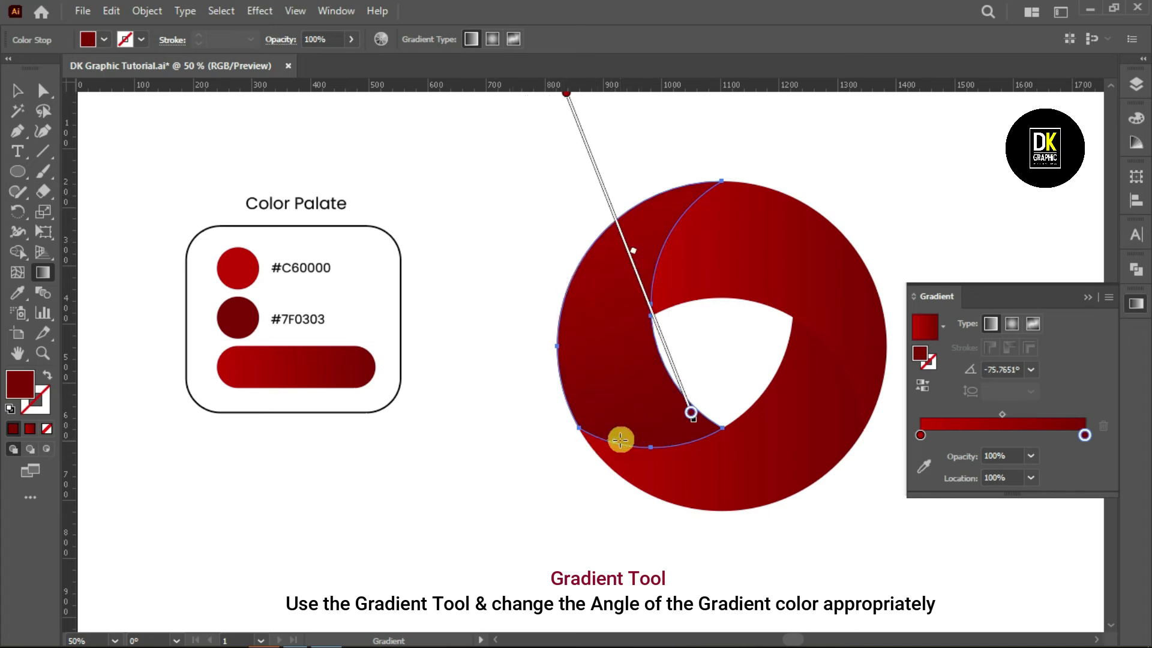
pyautogui.moveTo(651, 130); pyautogui.dragTo(508, 521)
pyautogui.moveTo(575, 134); pyautogui.dragTo(605, 508)
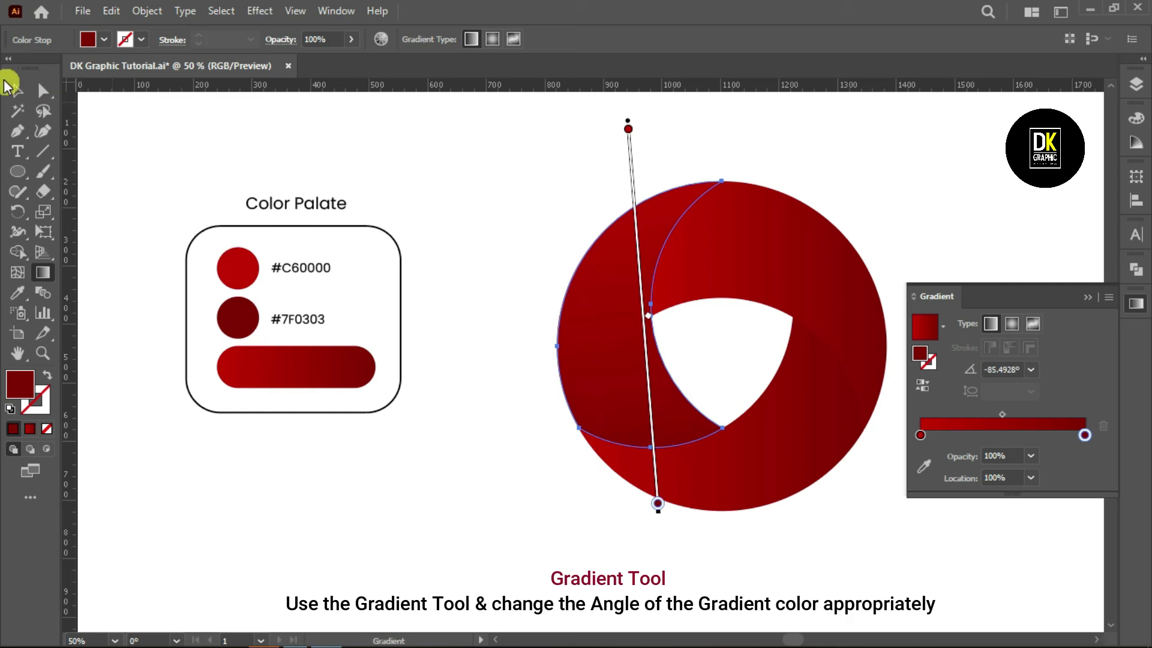
pyautogui.click(8, 86)
# - Redirect the upper-right blade's gradient diagonally, from bright red beyond its lower-right end to dark red at its upper-left end
pyautogui.click(813, 238)
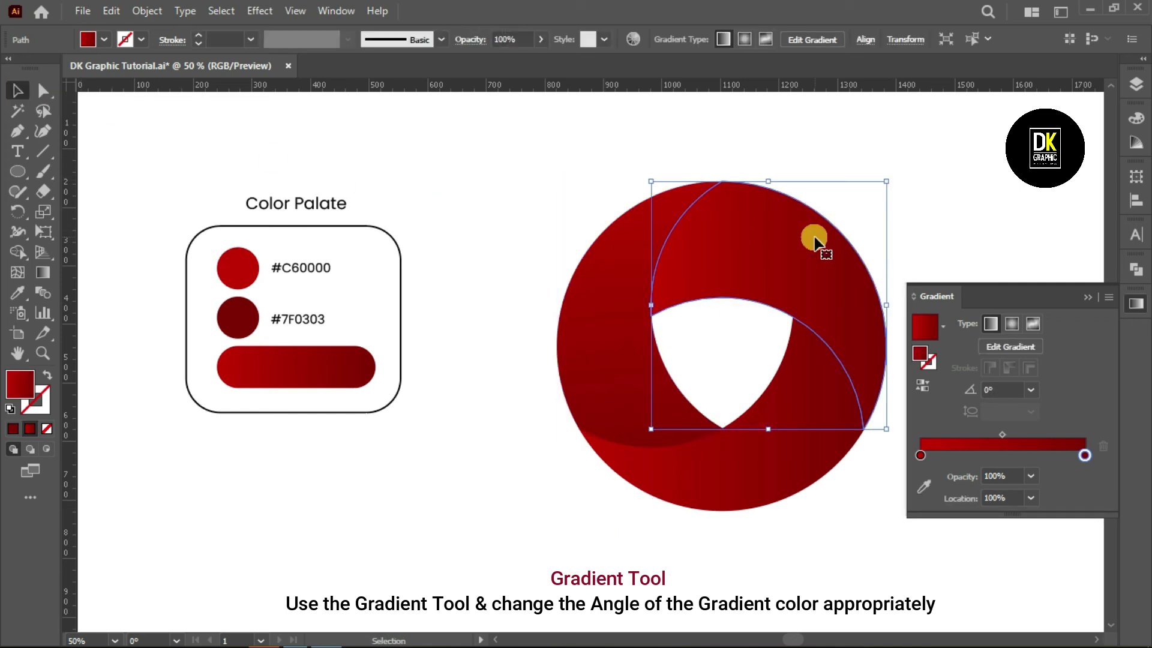
pyautogui.click(1089, 297)
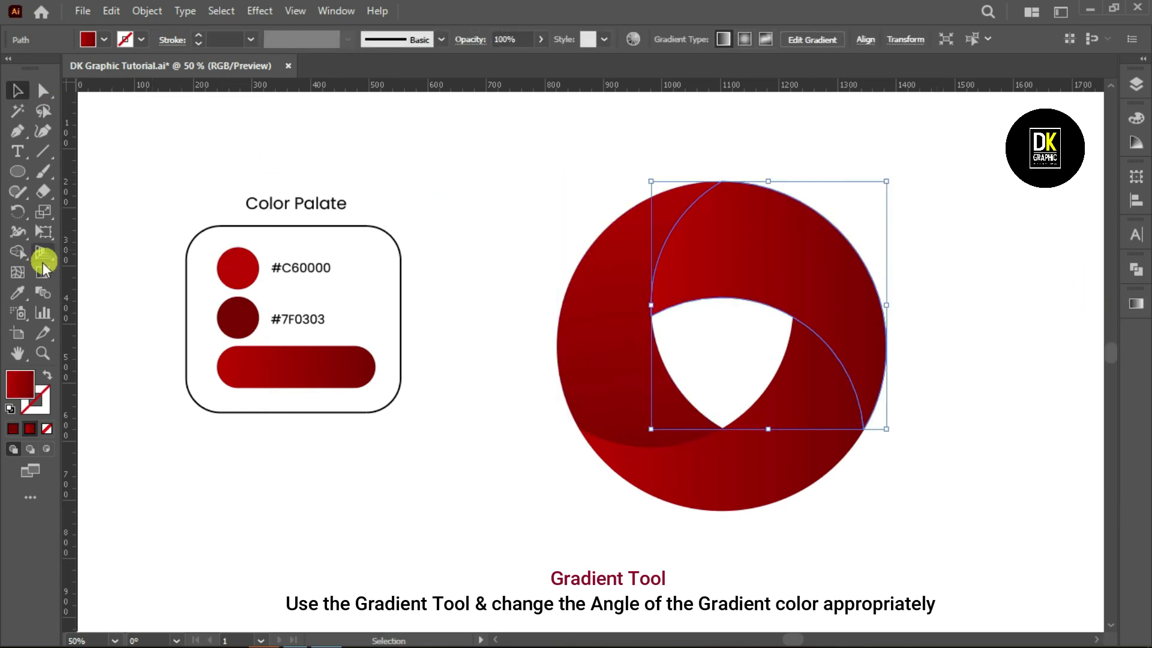
pyautogui.click(42, 271)
pyautogui.moveTo(952, 454)
pyautogui.mouseDown()
pyautogui.moveTo(753, 226)
pyautogui.moveTo(725, 204)
pyautogui.moveTo(703, 228)
pyautogui.mouseUp()
pyautogui.moveTo(1022, 433); pyautogui.dragTo(624, 111)
pyautogui.click(15, 88)
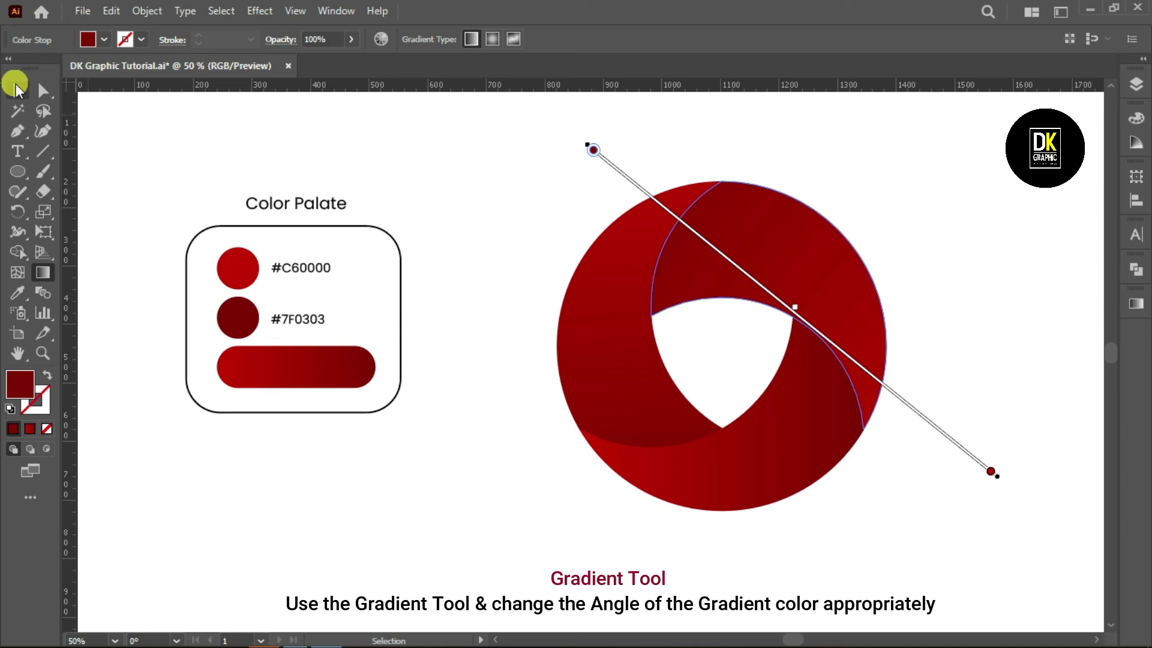
pyautogui.click(480, 447)
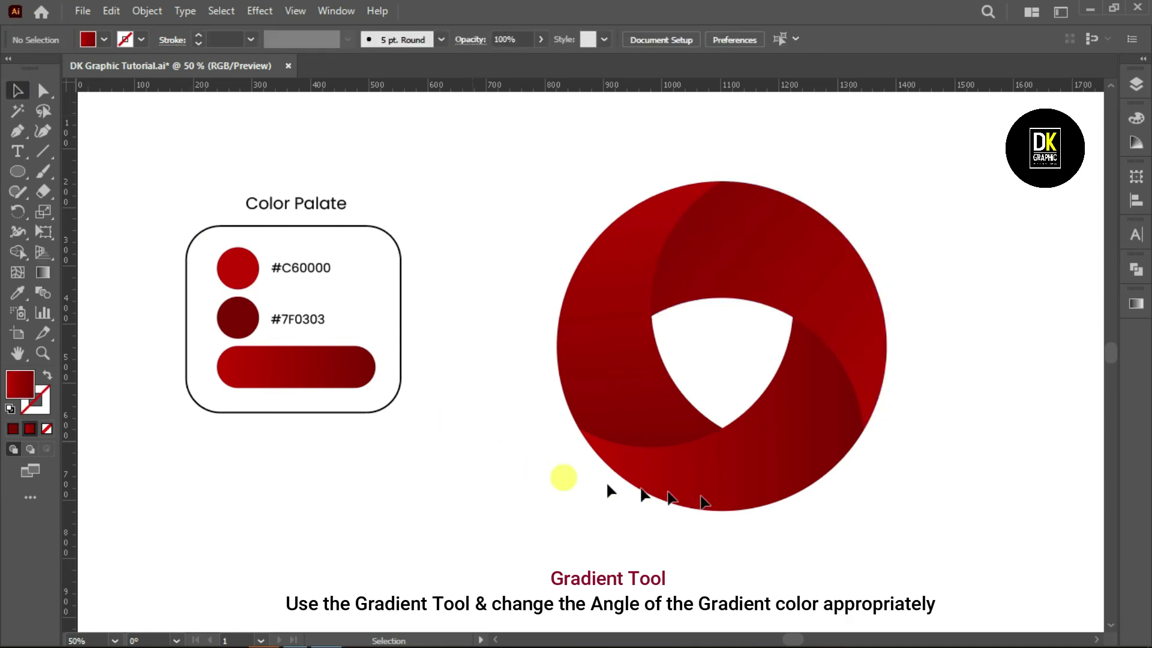
# - Redirect the bottom blade's gradient diagonally, from bright red below its lower-left end to dark red at its upper-right tip
pyautogui.click(773, 488)
pyautogui.click(42, 271)
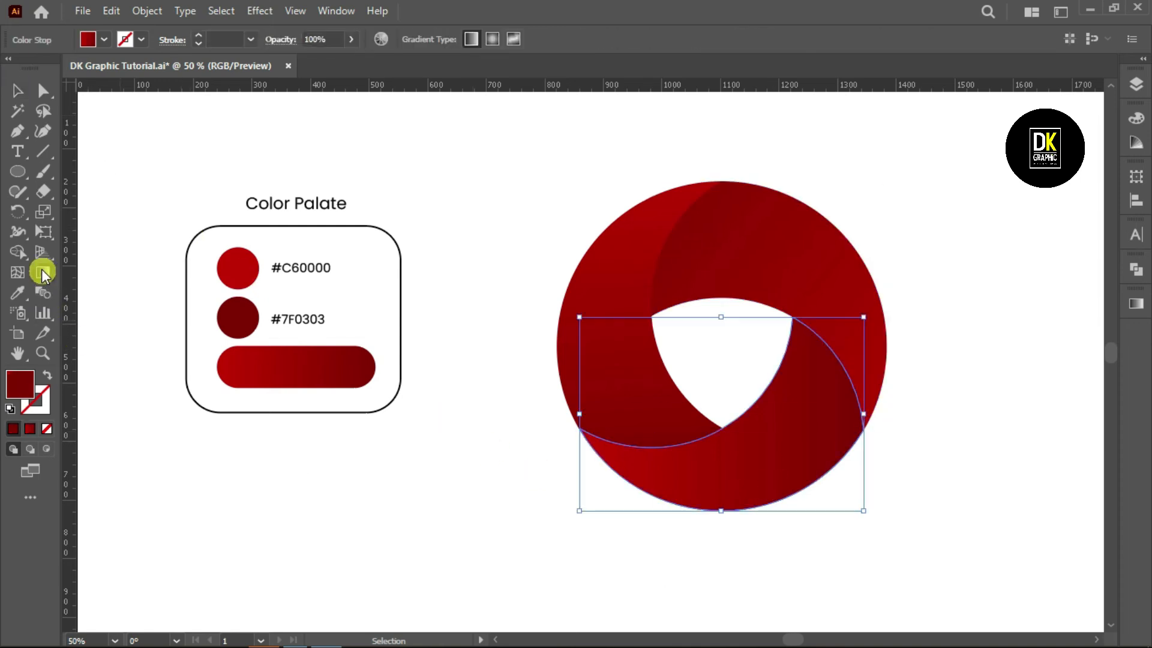
pyautogui.moveTo(436, 581); pyautogui.dragTo(830, 394)
pyautogui.moveTo(521, 600); pyautogui.dragTo(921, 310)
pyautogui.moveTo(359, 571); pyautogui.dragTo(844, 394)
pyautogui.moveTo(603, 612); pyautogui.dragTo(849, 378)
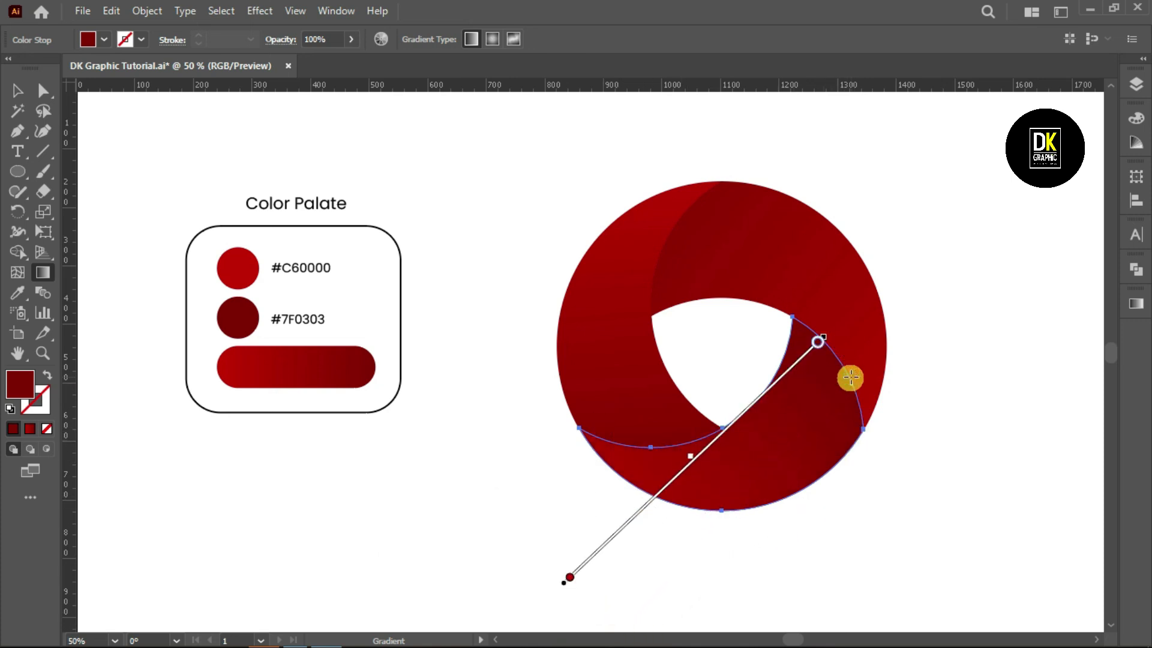
pyautogui.click(20, 91)
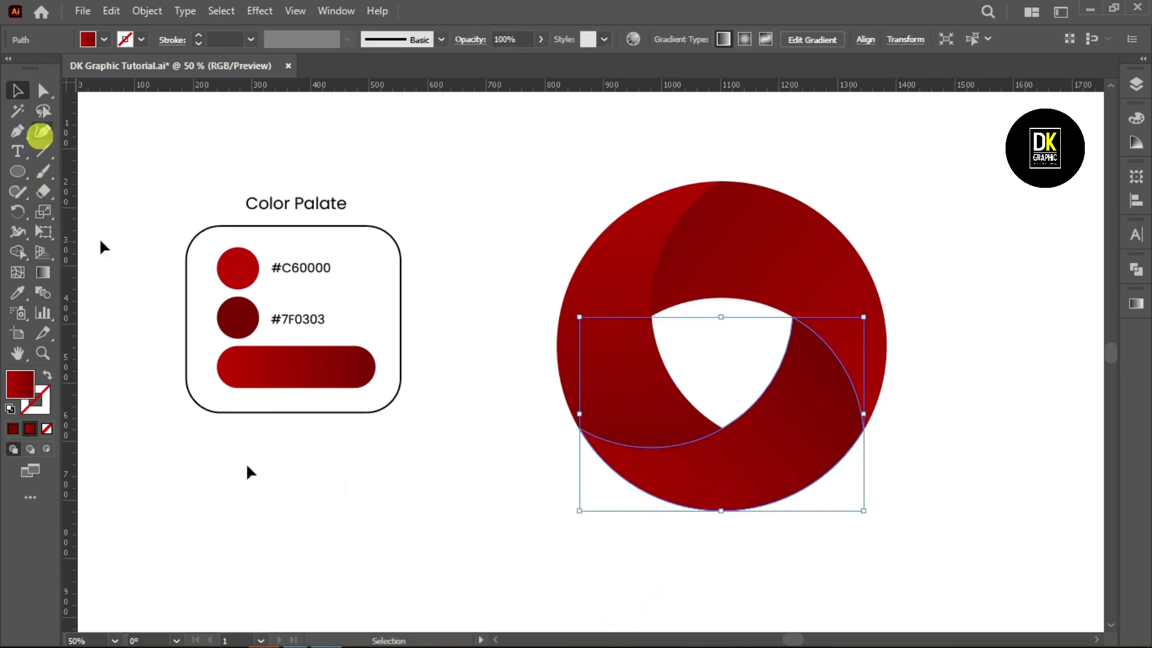
pyautogui.click(332, 516)
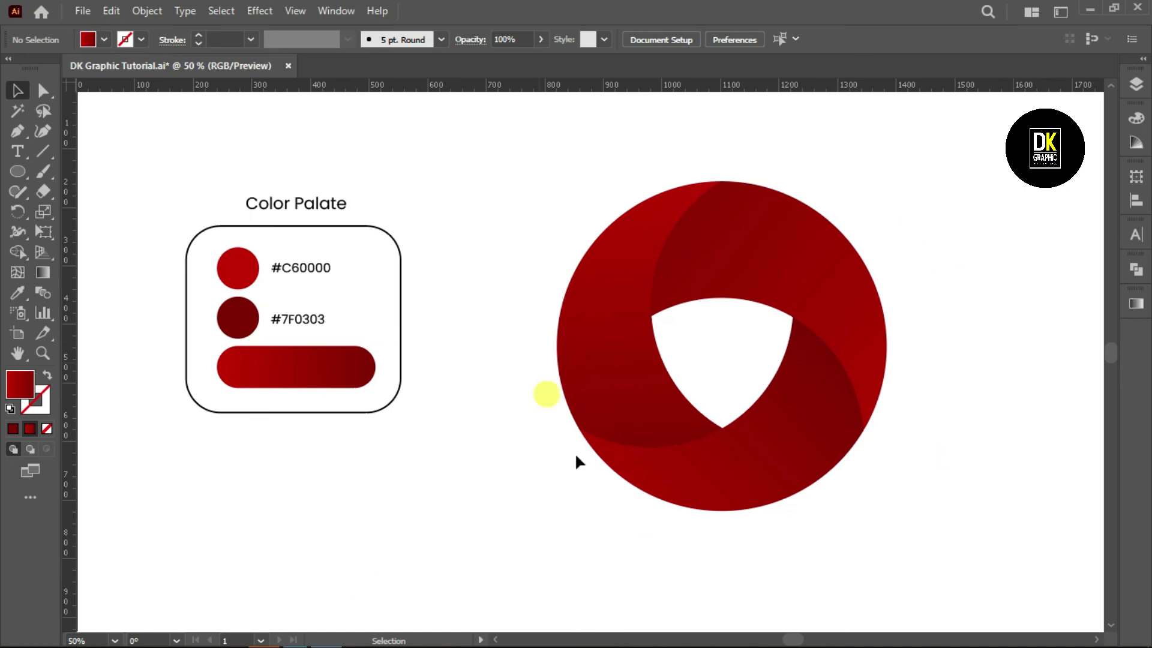
pyautogui.click(17, 353)
pyautogui.moveTo(452, 507); pyautogui.dragTo(384, 509)
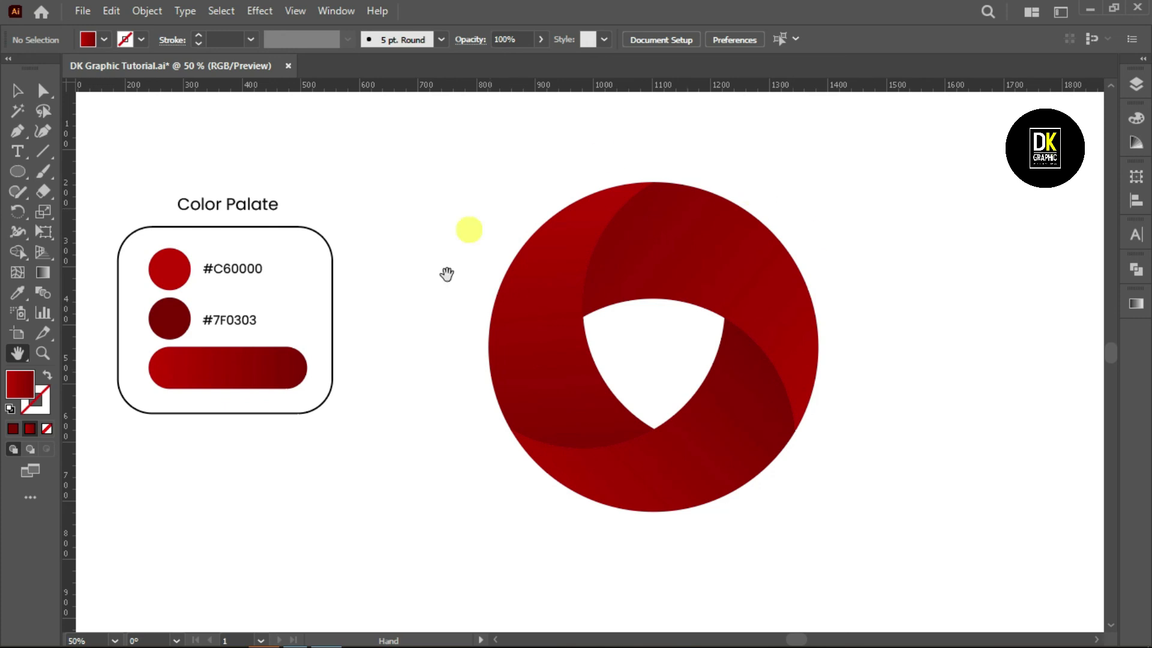